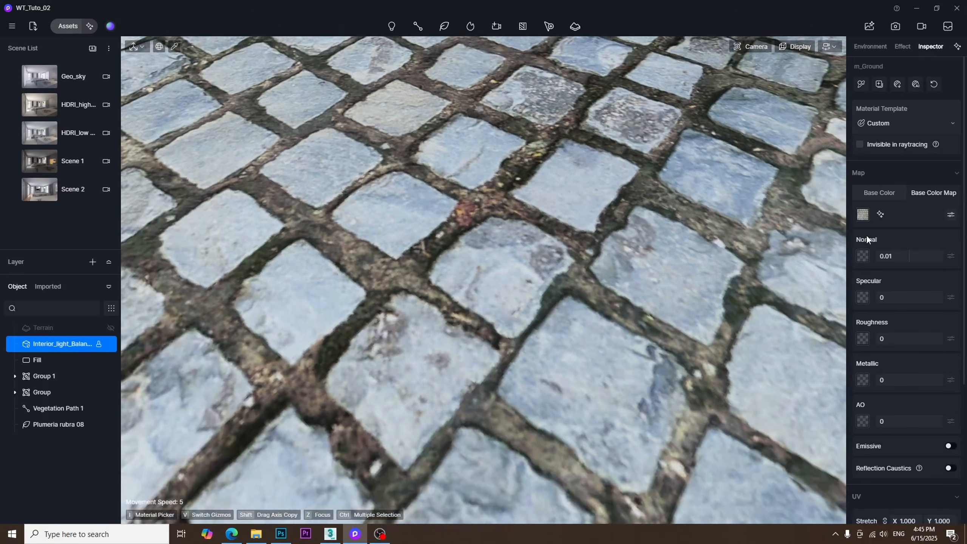
# - Generate an Ultra HD Texture from the ground material's base color map and apply it
pyautogui.click(881, 214)
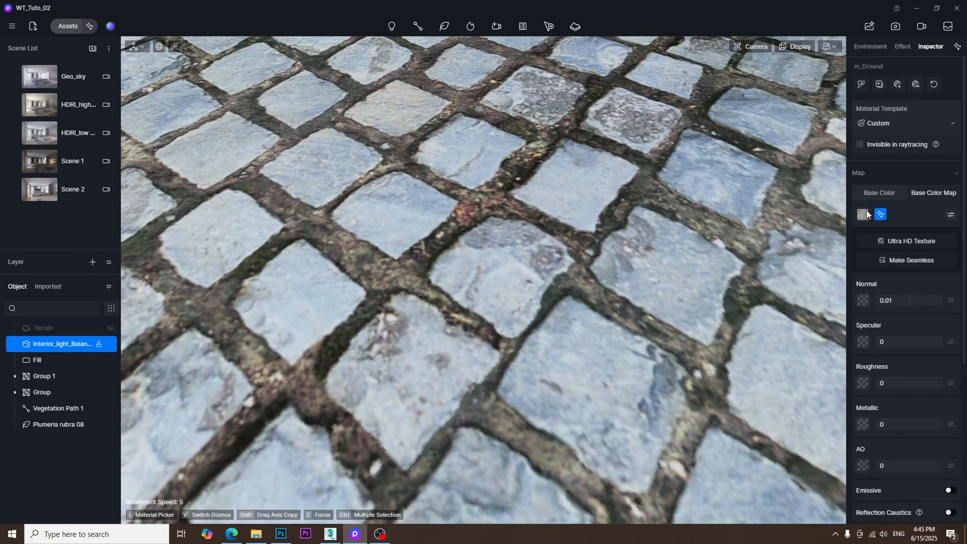
pyautogui.click(910, 241)
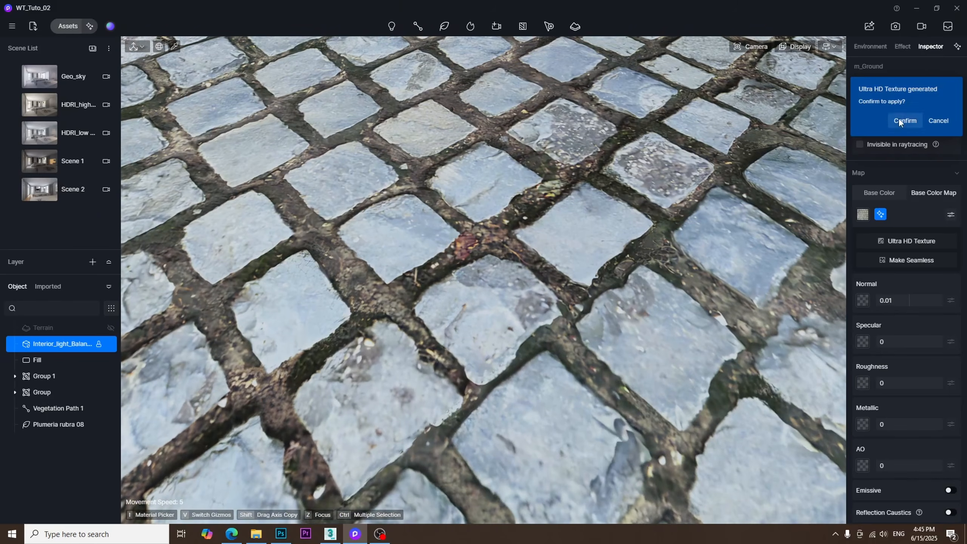
pyautogui.click(902, 120)
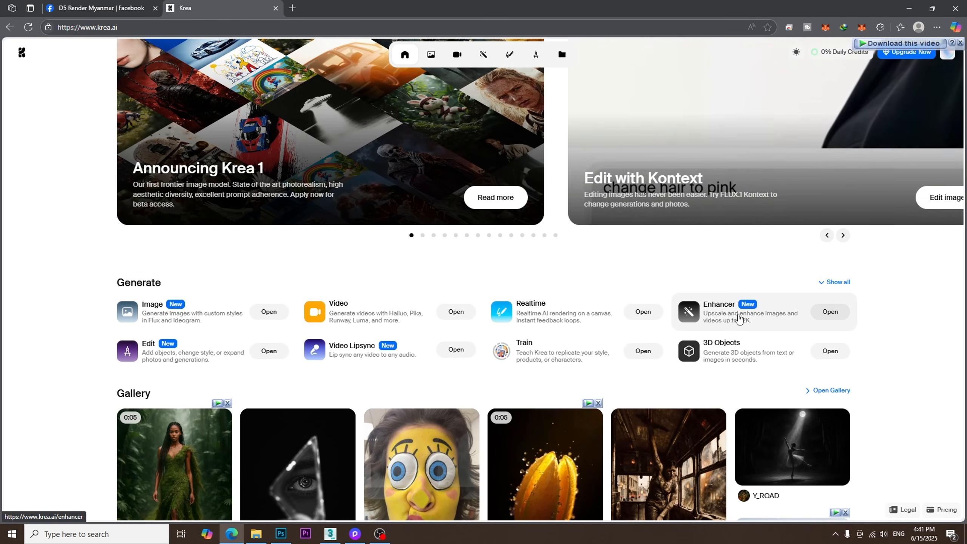
# - In Krea's Enhancer, upload the Ground_LowResolution image and enhance it at 4x with Match Color on
pyautogui.click(736, 319)
pyautogui.hotkey('alt', 'Tab')
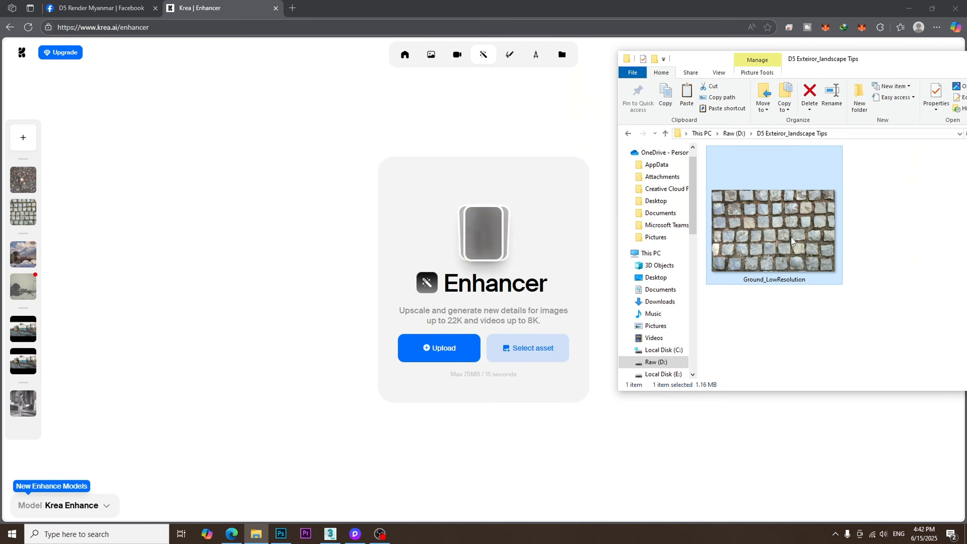
pyautogui.moveTo(712, 216); pyautogui.dragTo(498, 281)
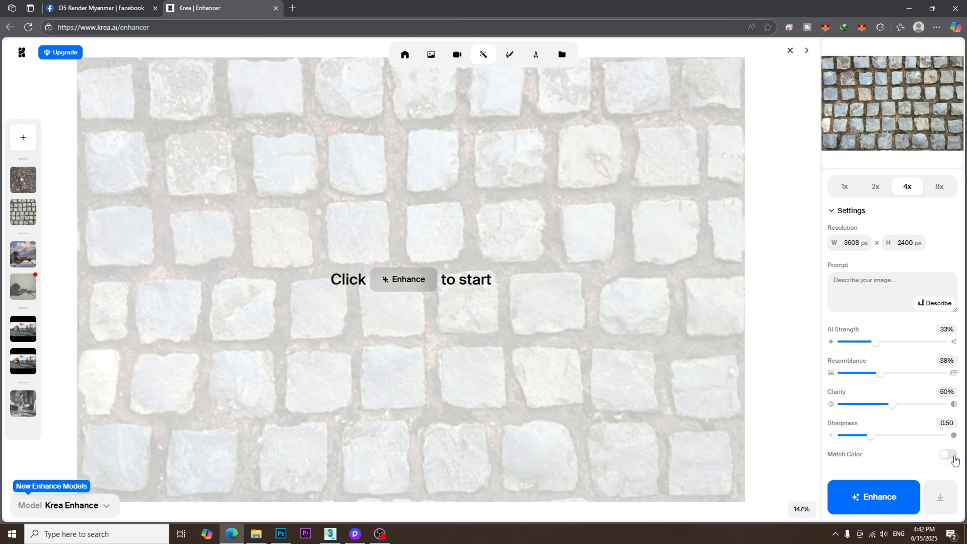
pyautogui.click(874, 498)
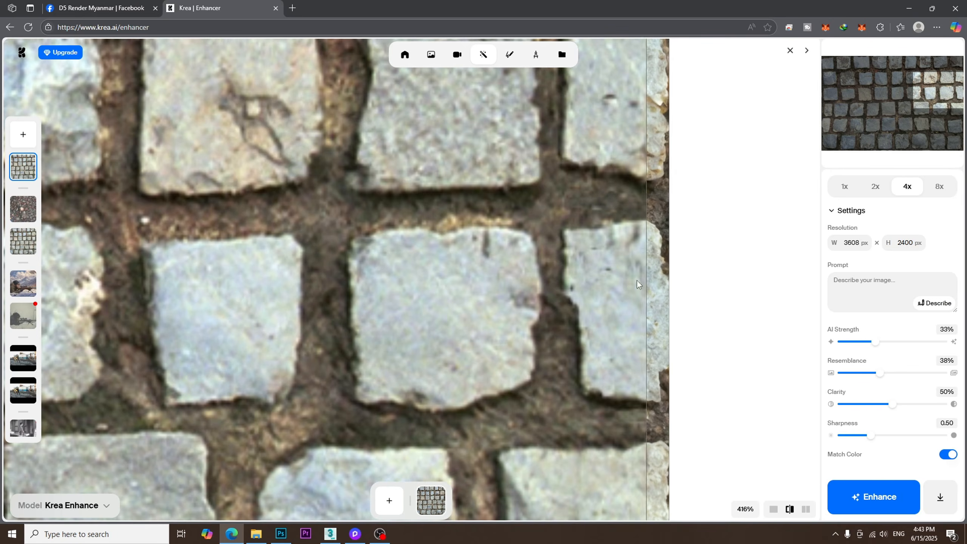
# - Compare the enhanced cobblestone image with the original and save the enhanced version to disk as Ground_4k
pyautogui.moveTo(203, 292); pyautogui.dragTo(502, 281)
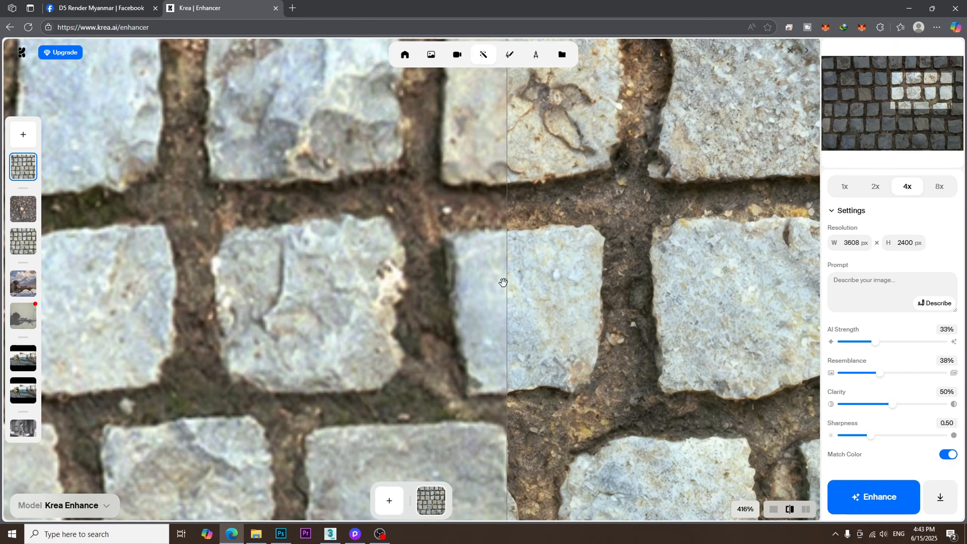
pyautogui.moveTo(430, 248); pyautogui.dragTo(410, 367)
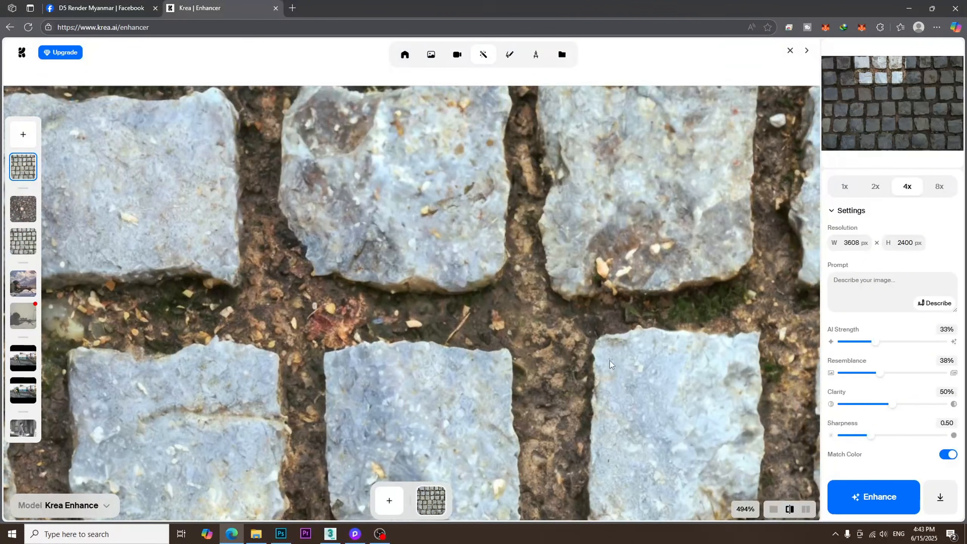
pyautogui.click(937, 498)
pyautogui.rightClick(562, 179)
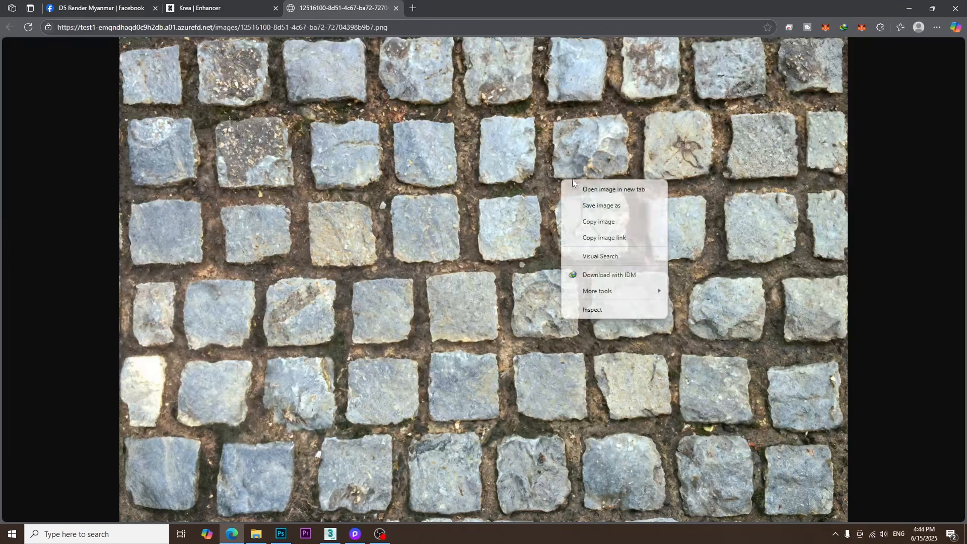
pyautogui.click(611, 205)
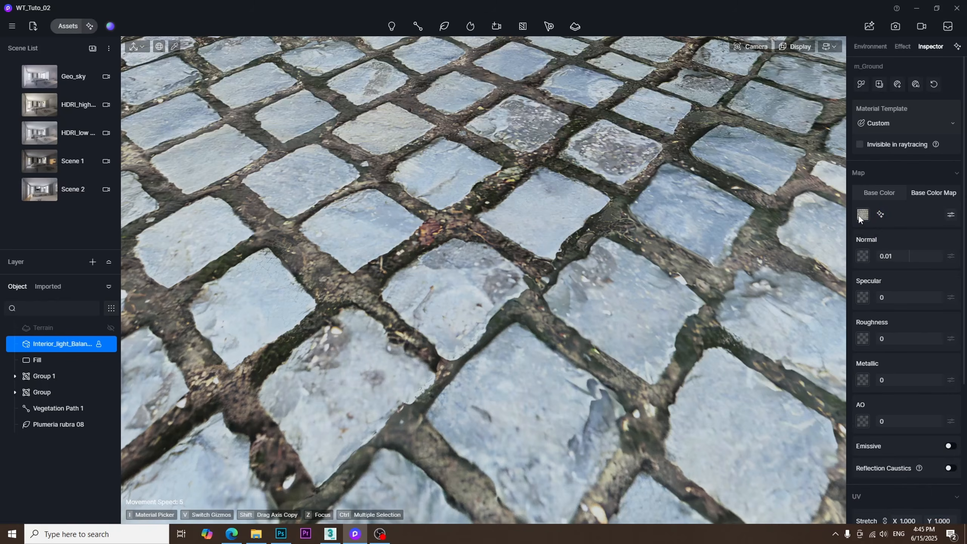
# - In D5 Render, replace the ground material's base color map with the Ground_4k image
pyautogui.click(858, 219)
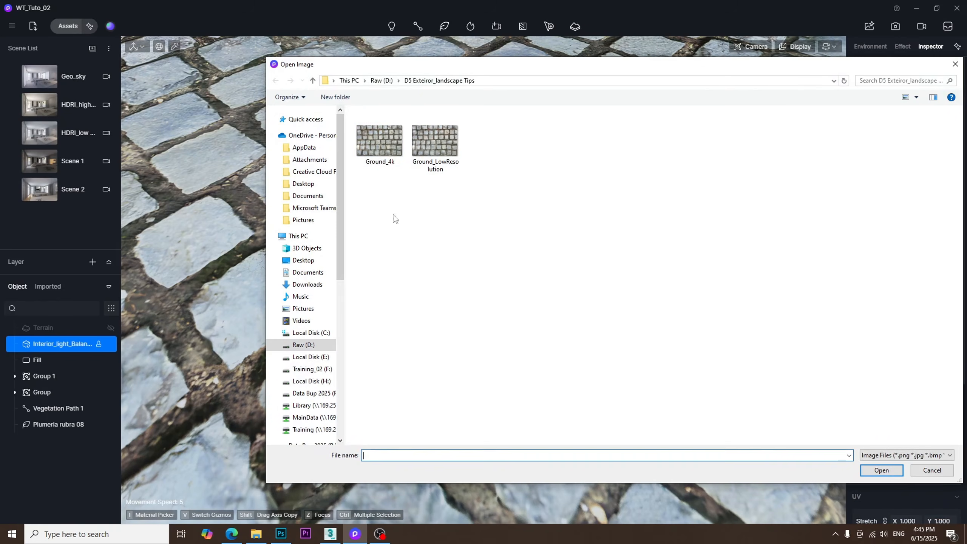
pyautogui.doubleClick(388, 141)
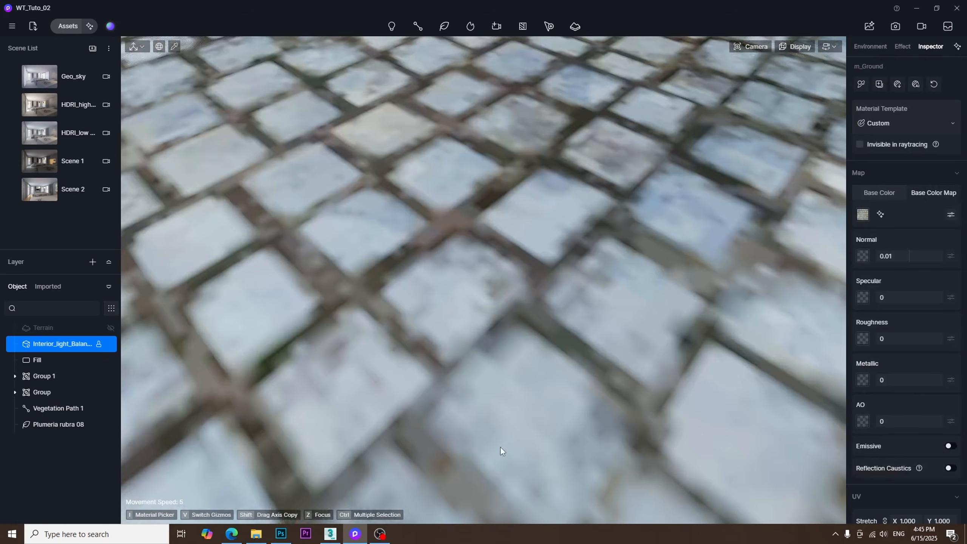
pyautogui.scroll(-5, 484, 280)
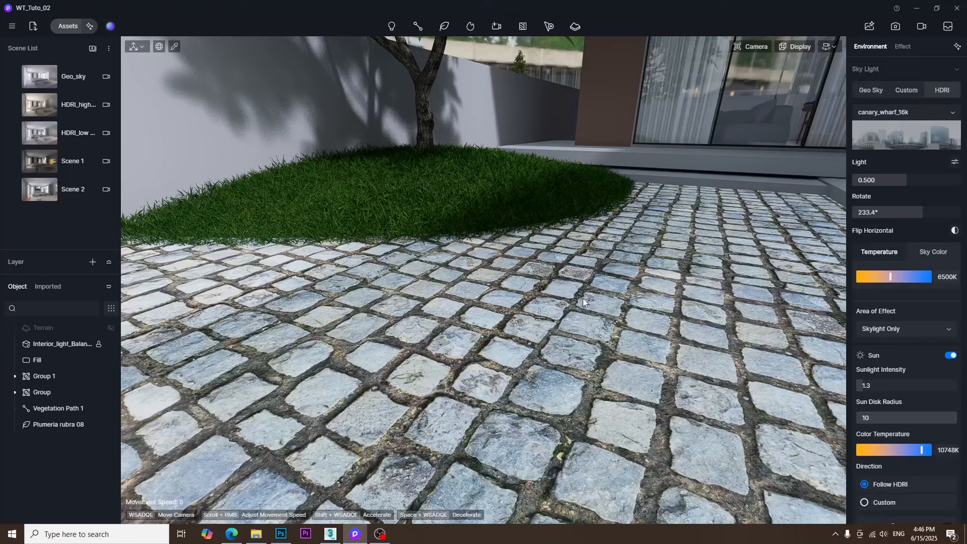
# - Select the cobblestone ground material and generate its normal, roughness and AO maps from the base color map
pyautogui.click(571, 298)
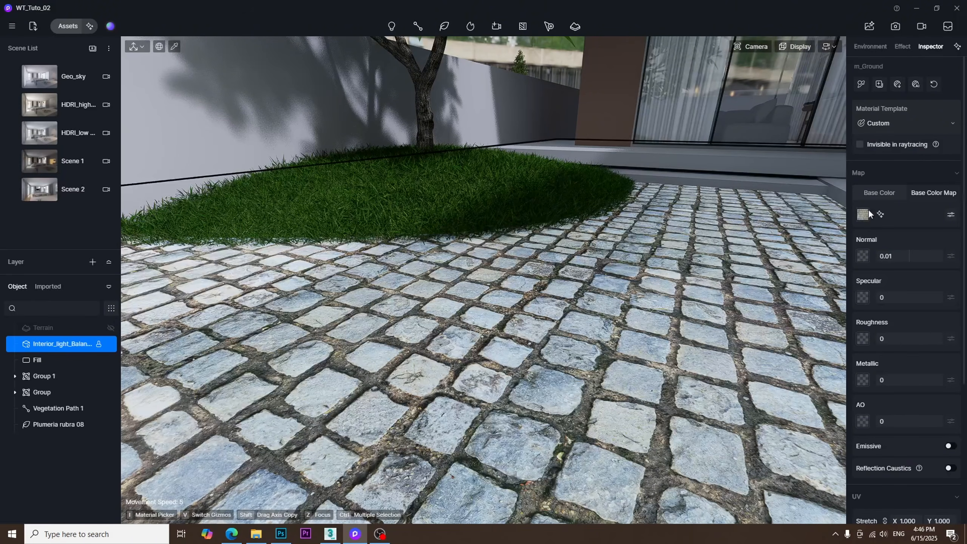
pyautogui.click(916, 85)
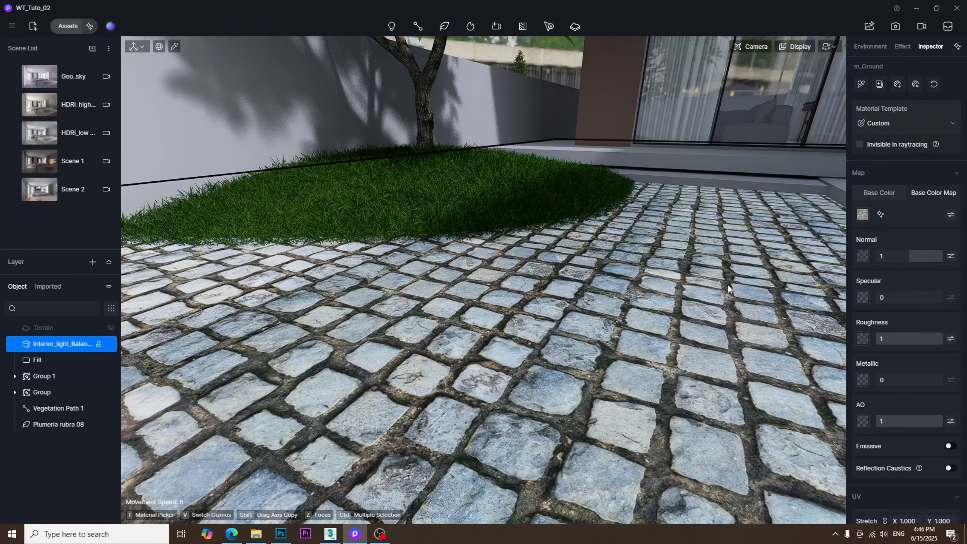
pyautogui.moveTo(495, 263); pyautogui.dragTo(478, 285, button='right')
pyautogui.press('q')
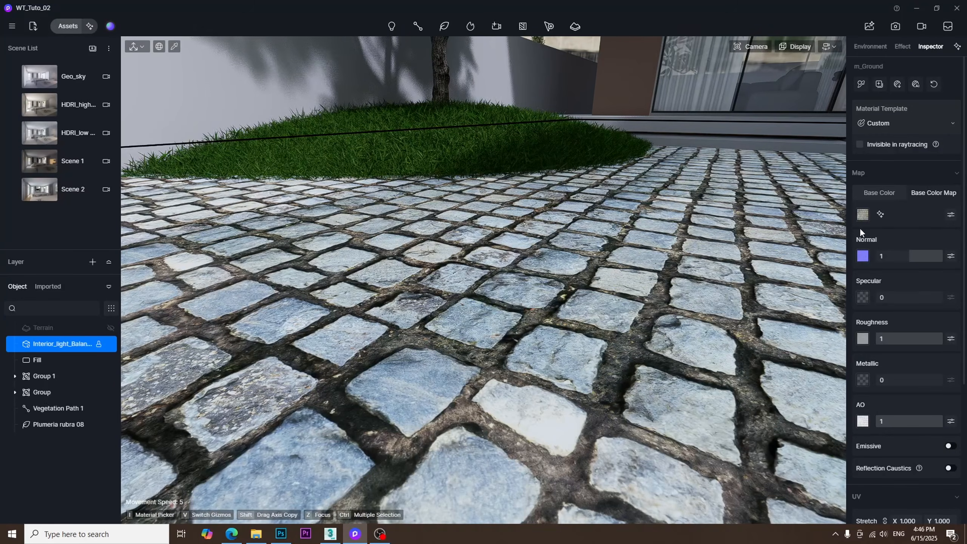
# - Open the generated normal map's file location and select the height image in that folder
pyautogui.rightClick(863, 256)
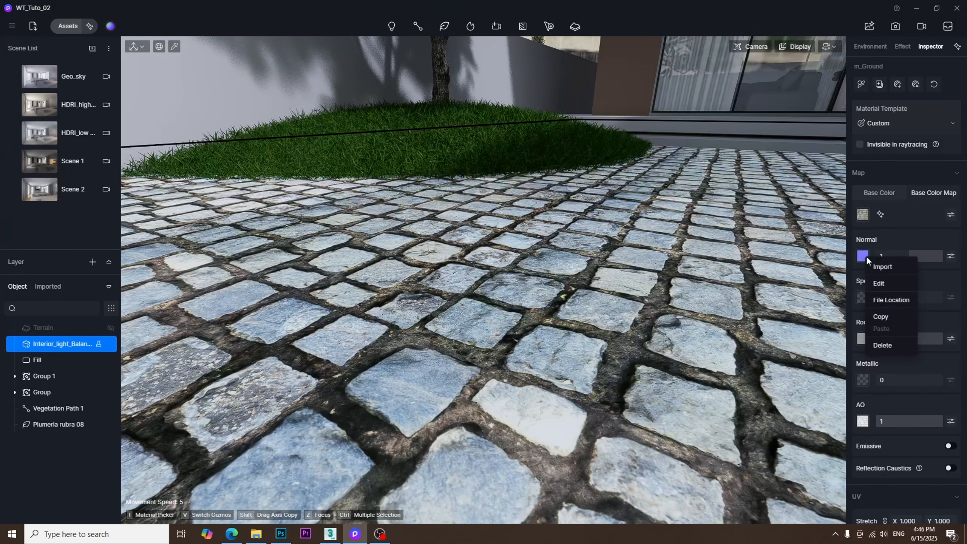
pyautogui.click(895, 300)
pyautogui.scroll(-3, 530, 362)
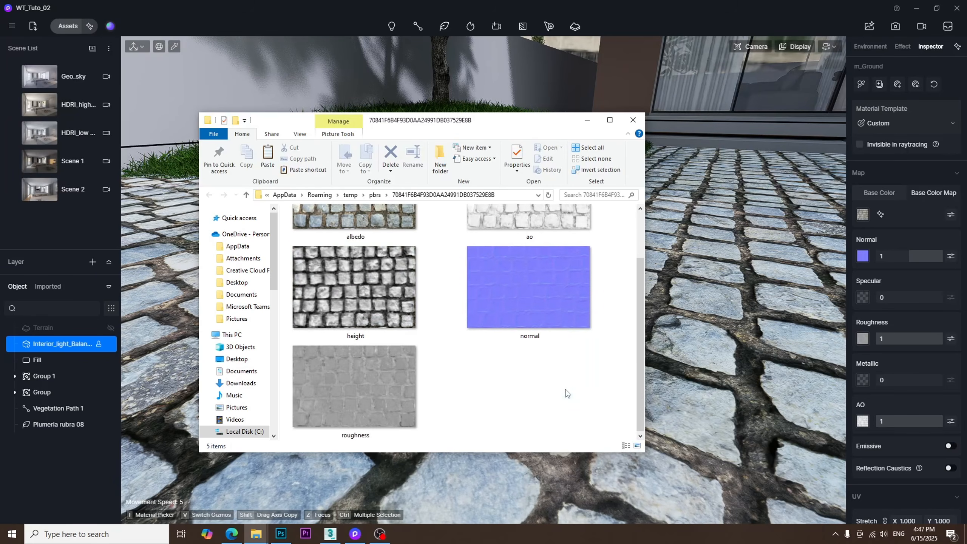
pyautogui.click(375, 318)
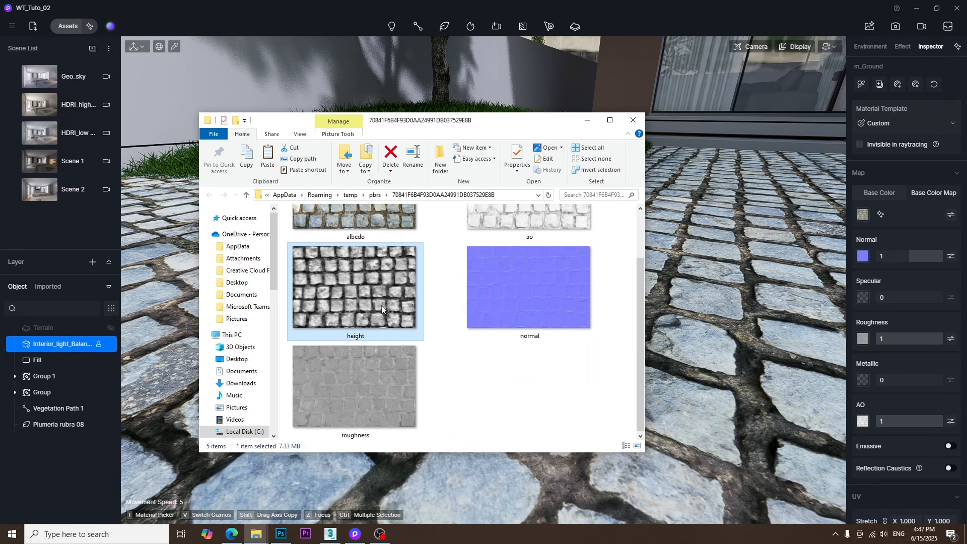
# - Change the ground material's template to Displacement and load the height image as its Height map
pyautogui.click(908, 128)
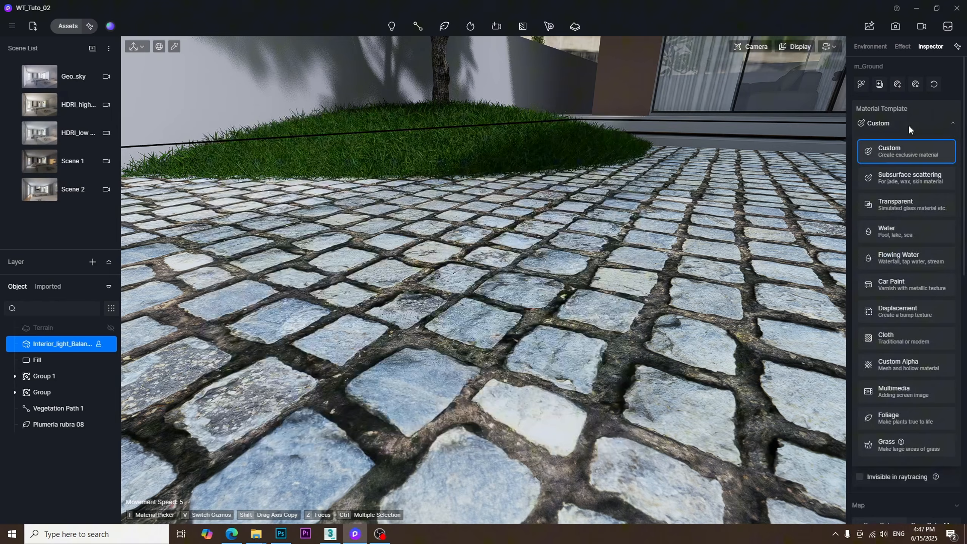
pyautogui.click(916, 313)
pyautogui.hotkey('alt', 'Tab')
pyautogui.moveTo(354, 287); pyautogui.dragTo(863, 423)
pyautogui.click(747, 332)
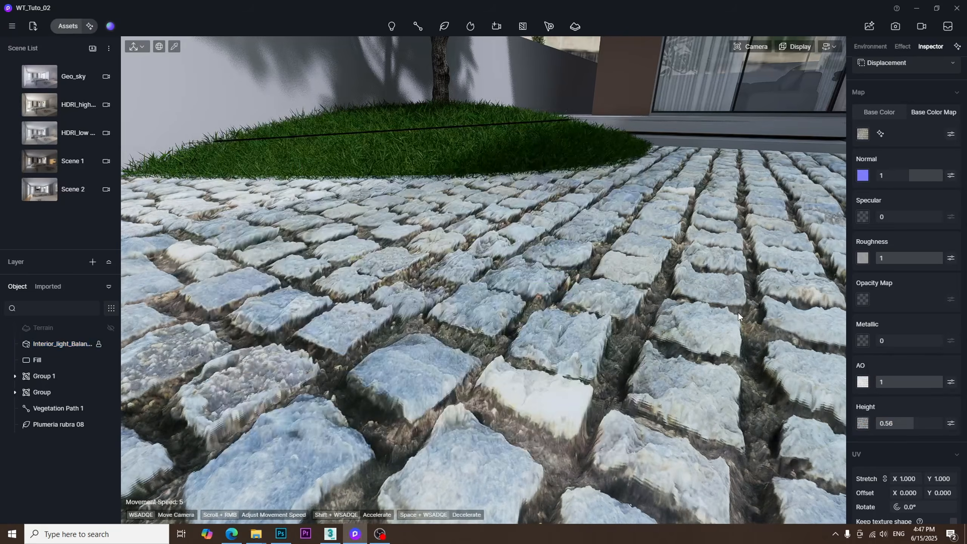
# - Set the ground material's displacement Height to about 0.25
pyautogui.click(738, 313)
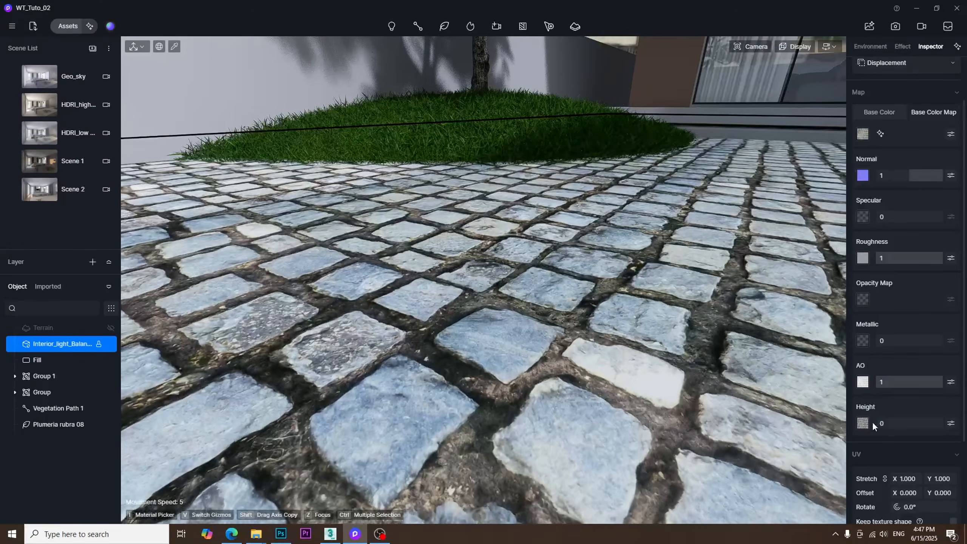
pyautogui.click(892, 420)
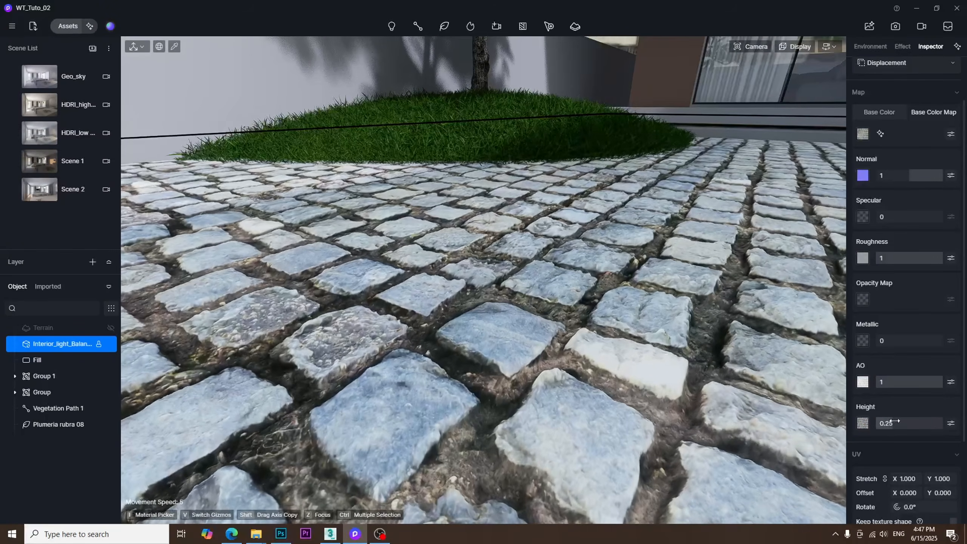
pyautogui.moveTo(895, 420)
pyautogui.mouseDown()
pyautogui.moveTo(879, 421)
pyautogui.moveTo(896, 421)
pyautogui.mouseUp()
pyautogui.moveTo(461, 215); pyautogui.dragTo(392, 215, button='middle')
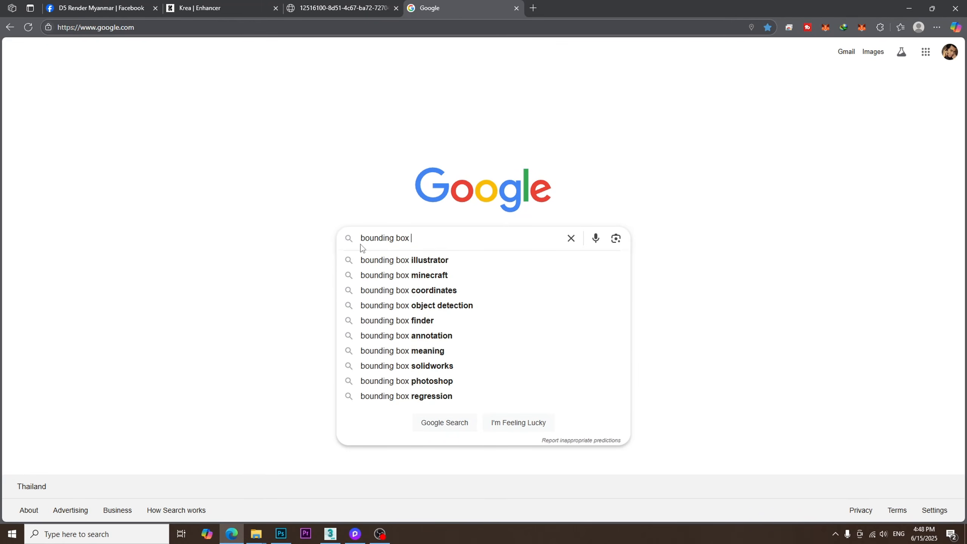
# - In the browser, search Google for "bounding box materialize", open the Materialize site and get the Windows 64 bit download
pyautogui.write('materialize')
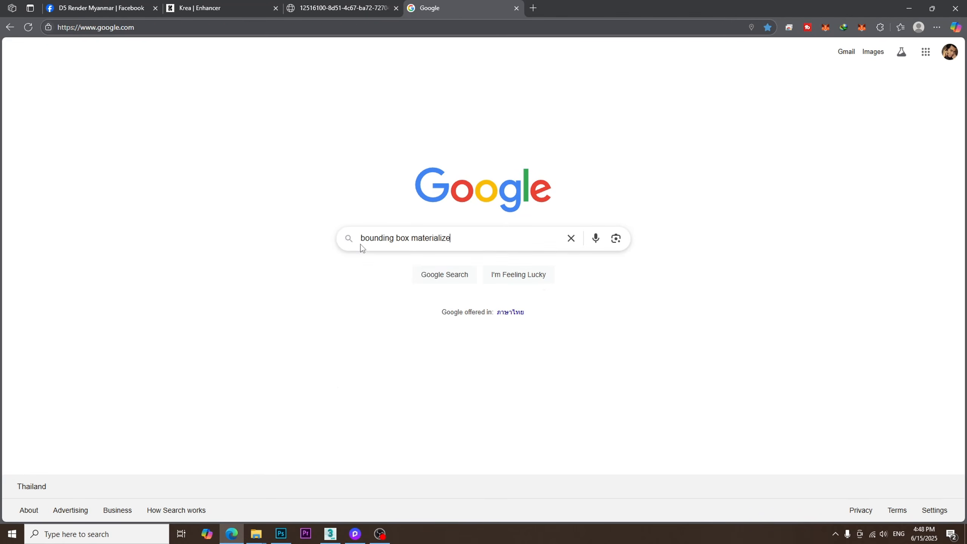
pyautogui.press('Return')
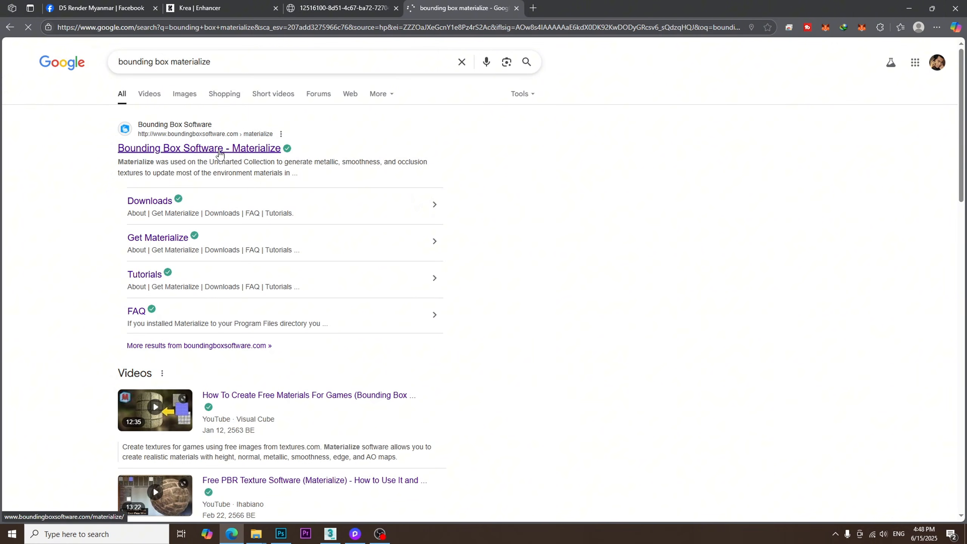
pyautogui.click(225, 149)
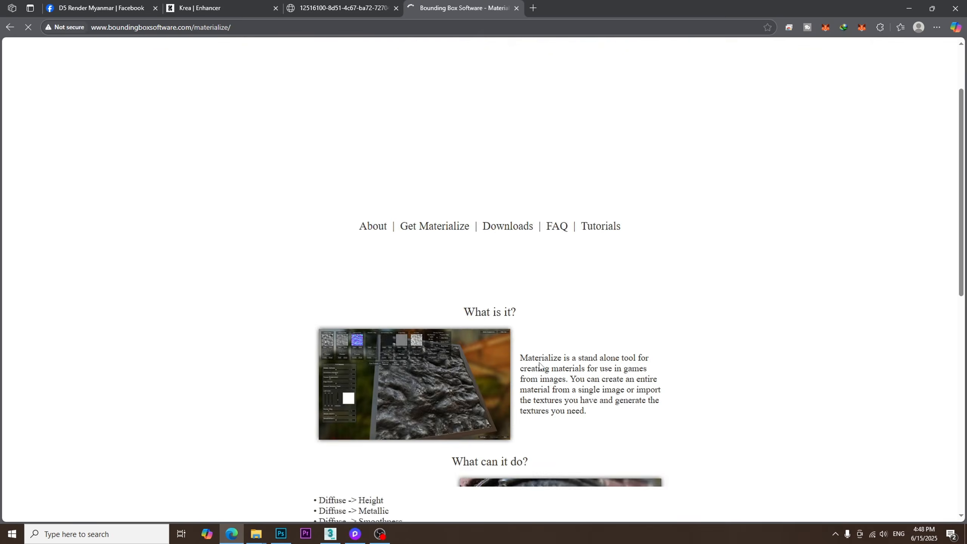
pyautogui.scroll(-8, 540, 367)
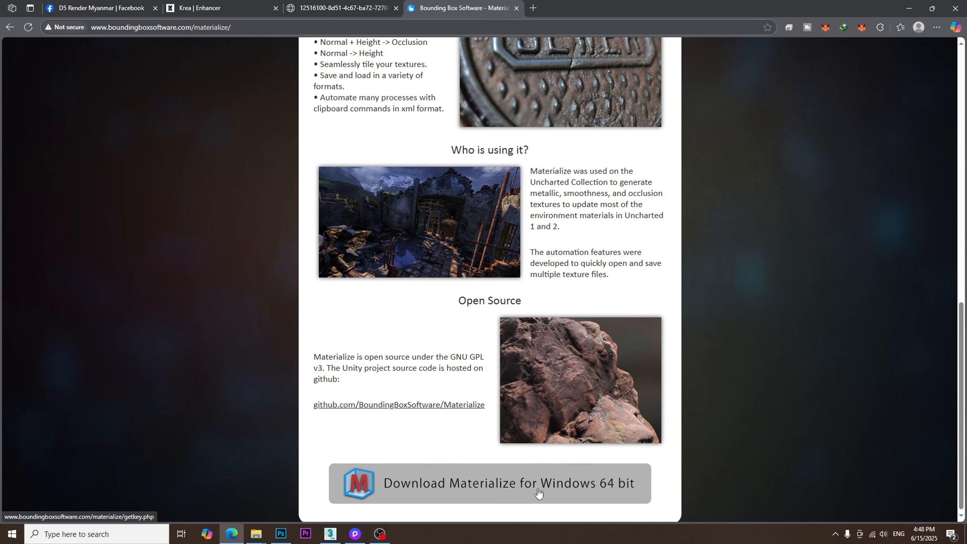
pyautogui.click(548, 493)
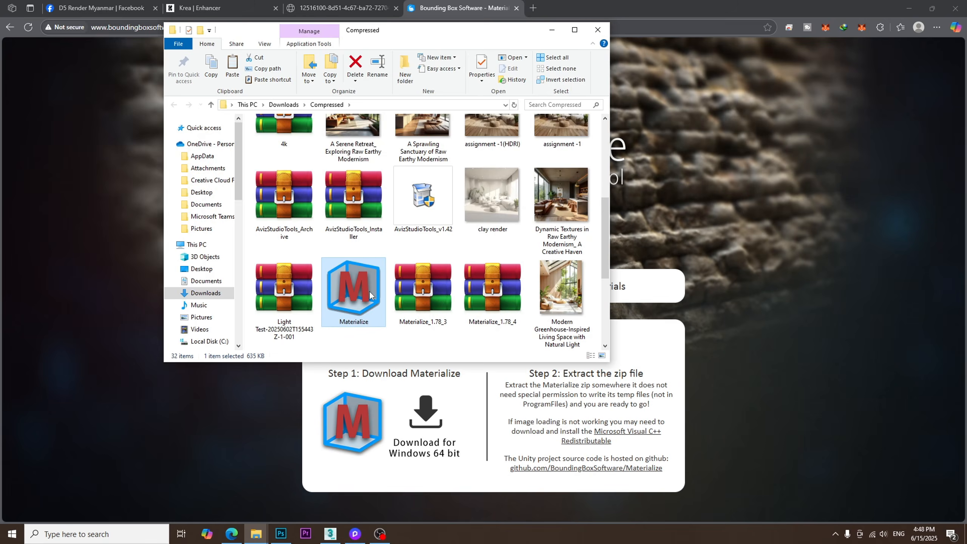
# - Launch Materialize from the Compressed downloads folder and load the cobblestone image as the diffuse map
pyautogui.doubleClick(369, 290)
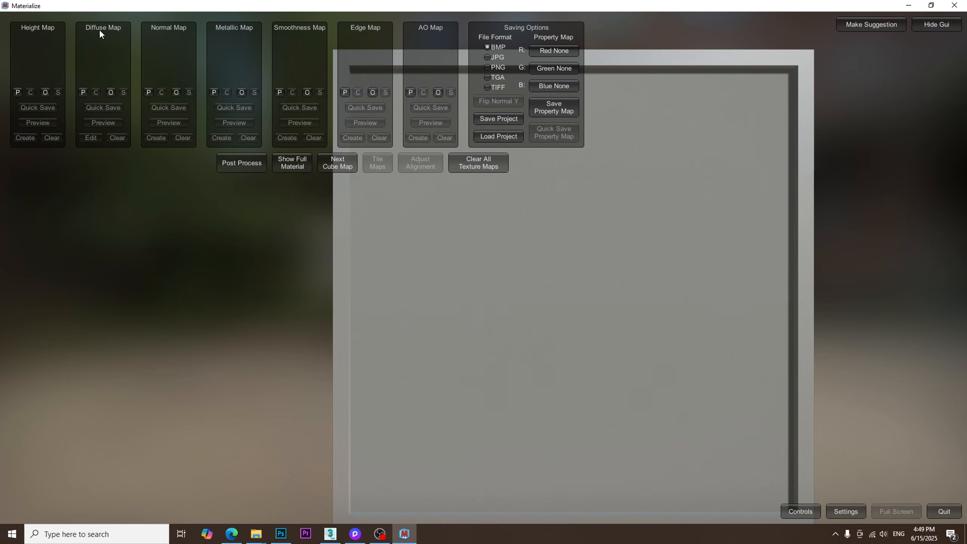
pyautogui.click(110, 92)
pyautogui.doubleClick(420, 150)
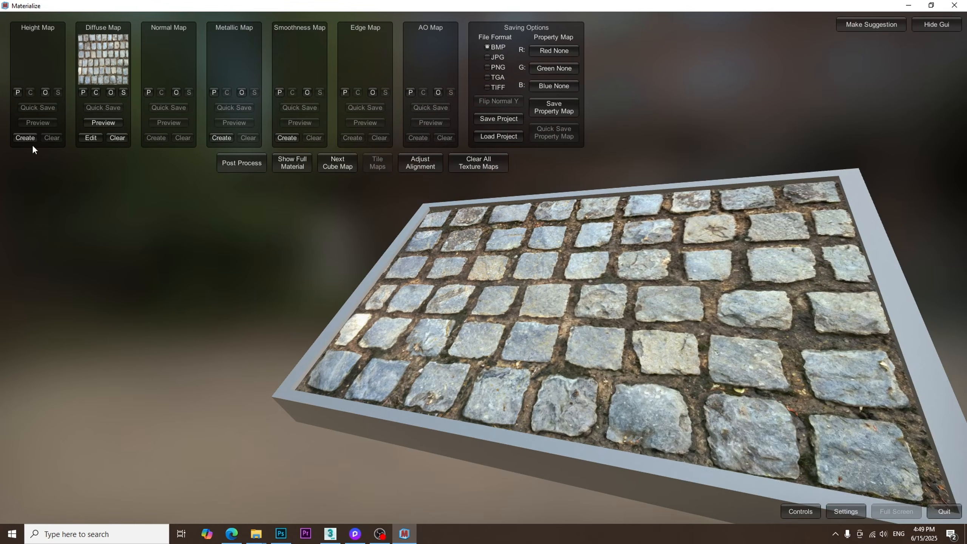
# - Create and set the cobblestone's height, normal and smoothness maps with the default settings
pyautogui.click(25, 137)
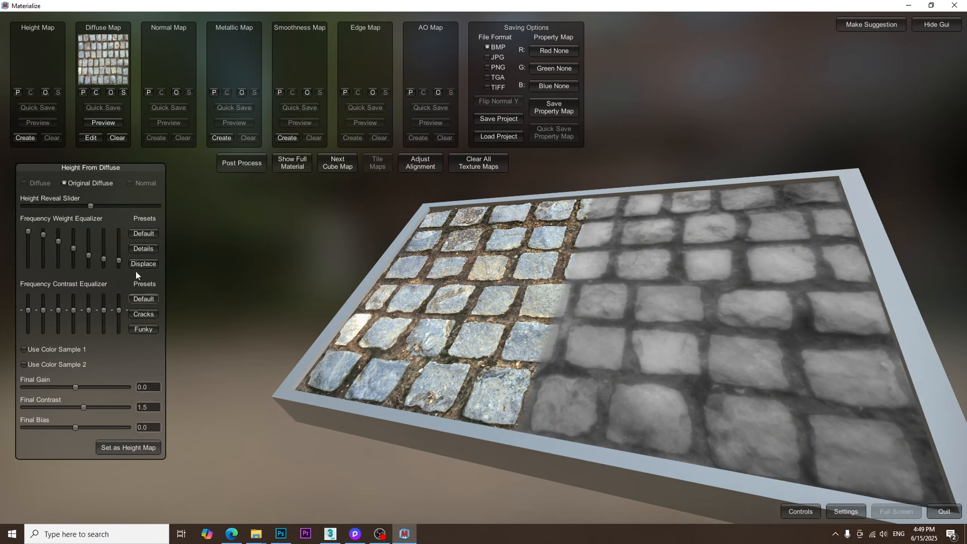
pyautogui.click(132, 450)
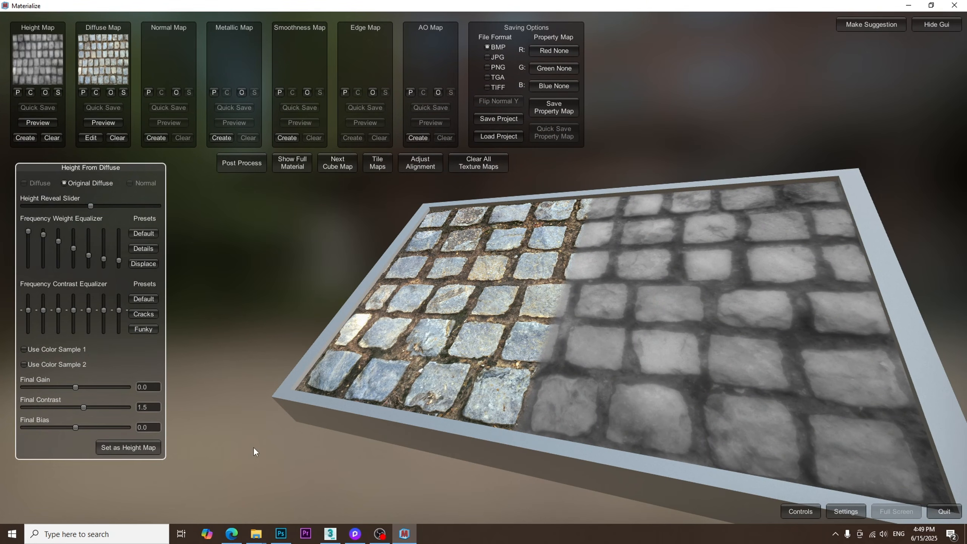
pyautogui.click(155, 138)
pyautogui.click(146, 468)
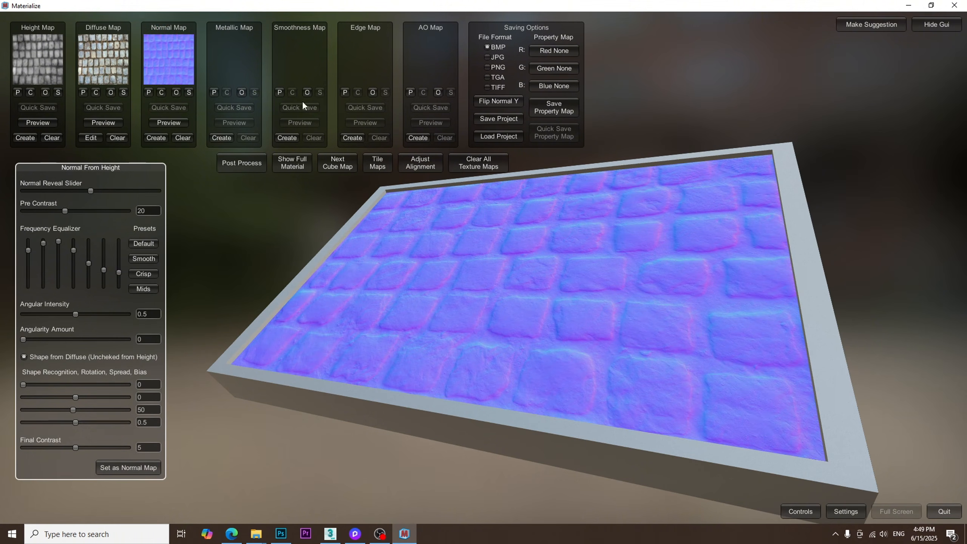
pyautogui.click(287, 138)
pyautogui.click(54, 397)
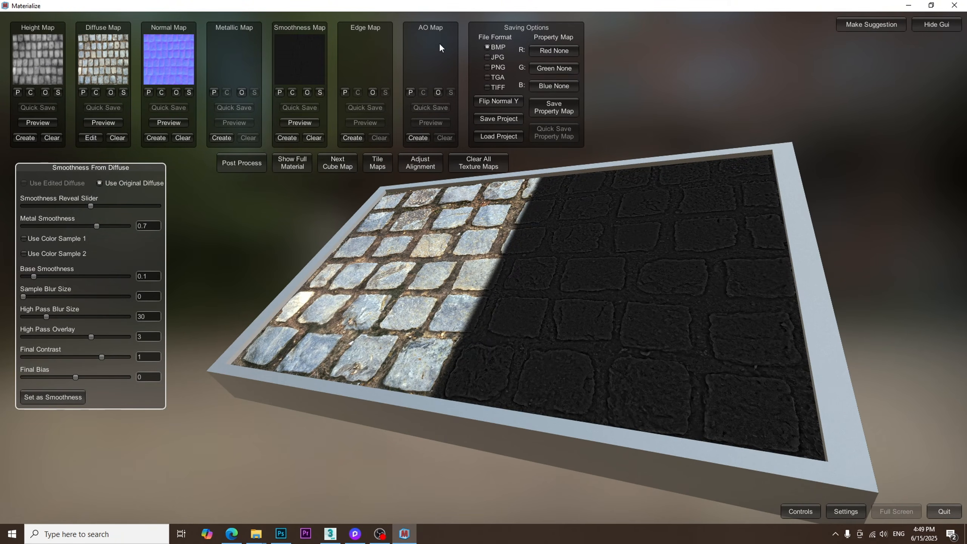
# - Create and set the ambient occlusion map with the default settings, and preview the full cobblestone material
pyautogui.click(417, 137)
pyautogui.click(135, 290)
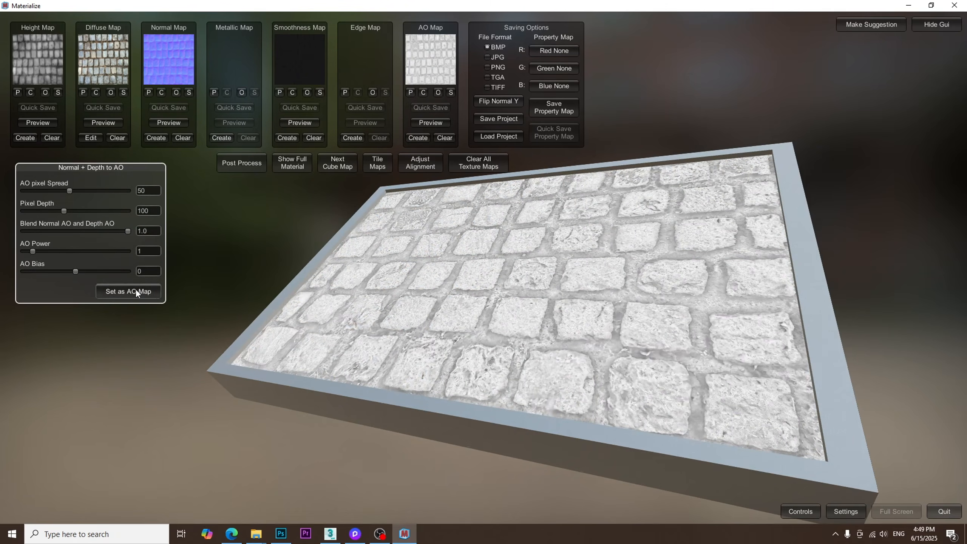
pyautogui.click(294, 164)
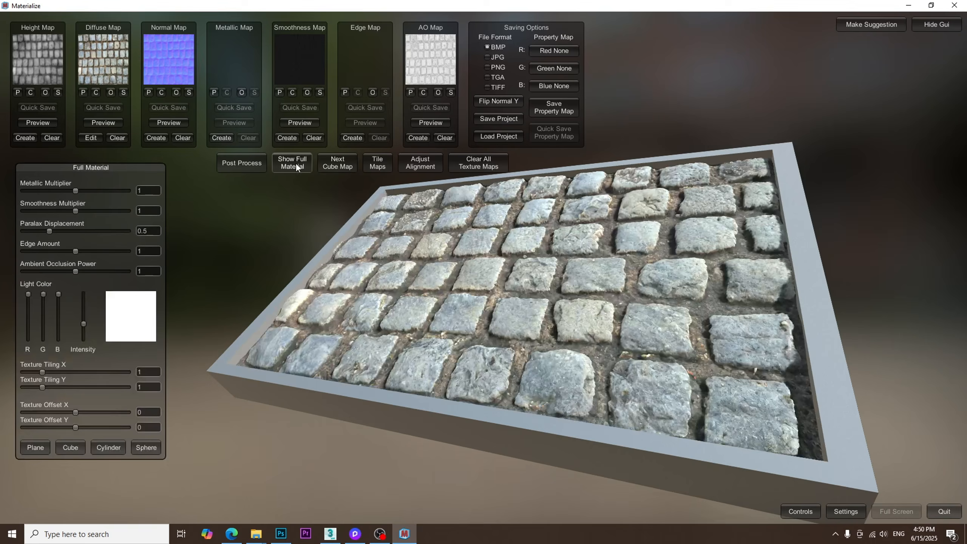
pyautogui.moveTo(543, 318)
pyautogui.mouseDown()
pyautogui.moveTo(500, 318)
pyautogui.moveTo(511, 350)
pyautogui.moveTo(544, 326)
pyautogui.mouseUp()
pyautogui.moveTo(543, 326); pyautogui.dragTo(539, 319, button='right')
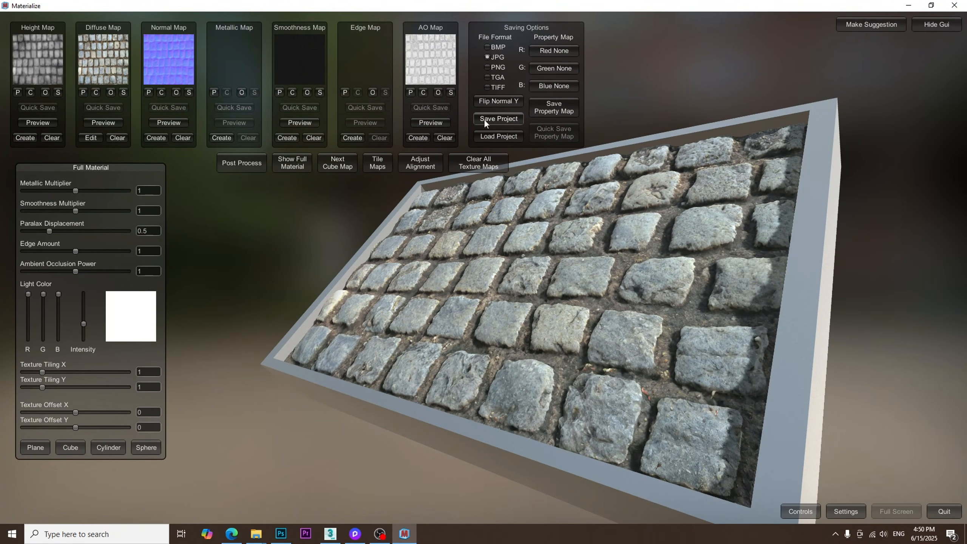
# - Save the project with JPG maps as "Ground", creating a new PBR_Maps folder in D5 Exteiror_landscape Tips
pyautogui.click(506, 119)
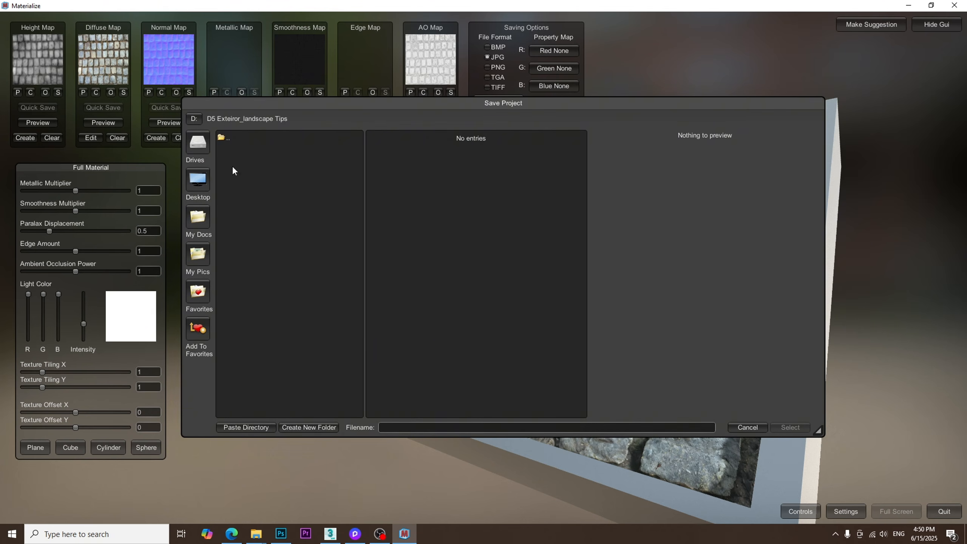
pyautogui.click(326, 428)
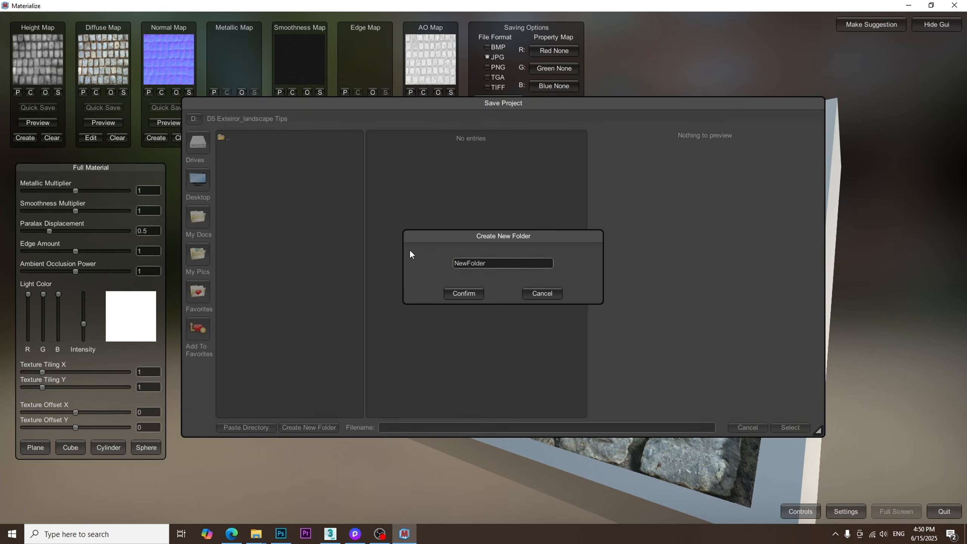
pyautogui.press('Return')
pyautogui.click(409, 427)
pyautogui.write('Gro')
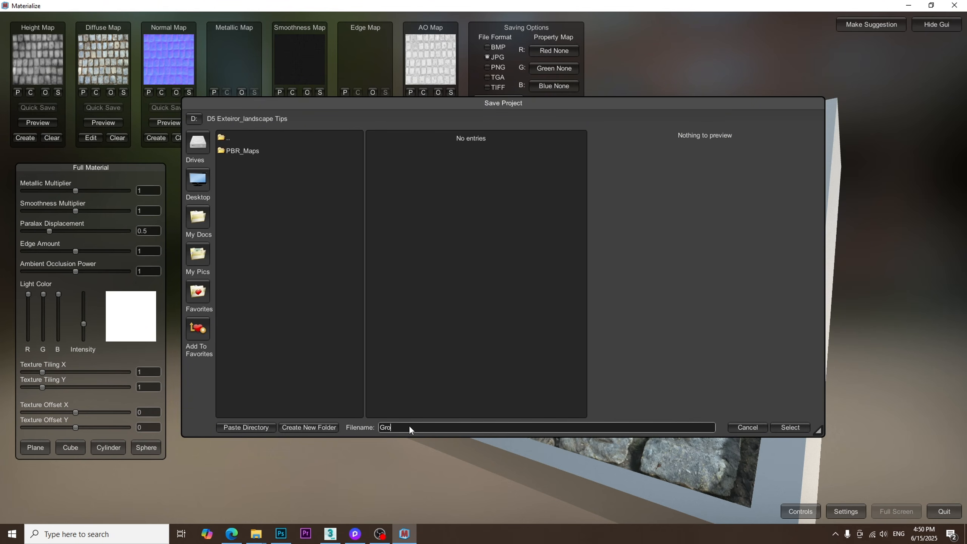
pyautogui.write('und')
pyautogui.press('Return')
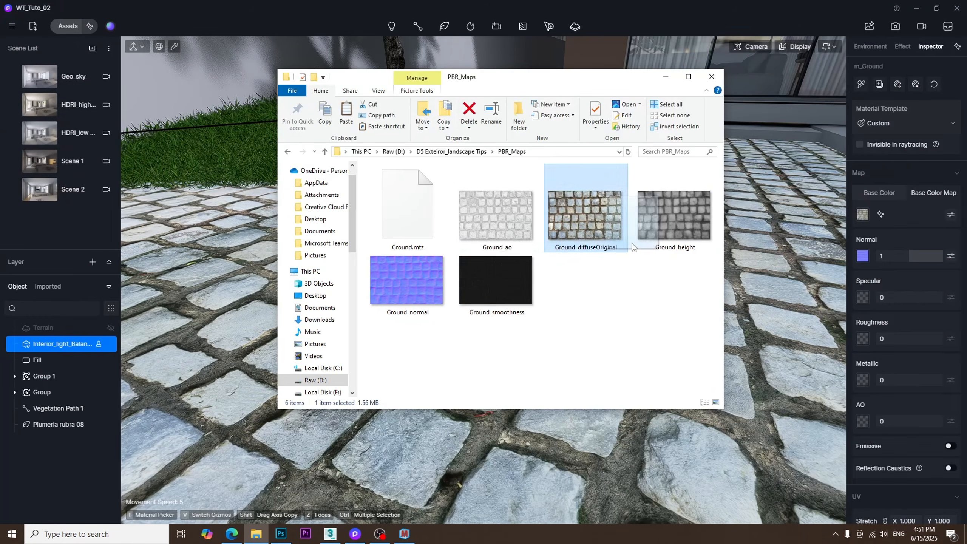
# - In D5 Render, load the Ground AO, smoothness and height images into the ground material's AO (0.65), Roughness (1) and Height (0.49) maps
pyautogui.moveTo(495, 215); pyautogui.dragTo(885, 410)
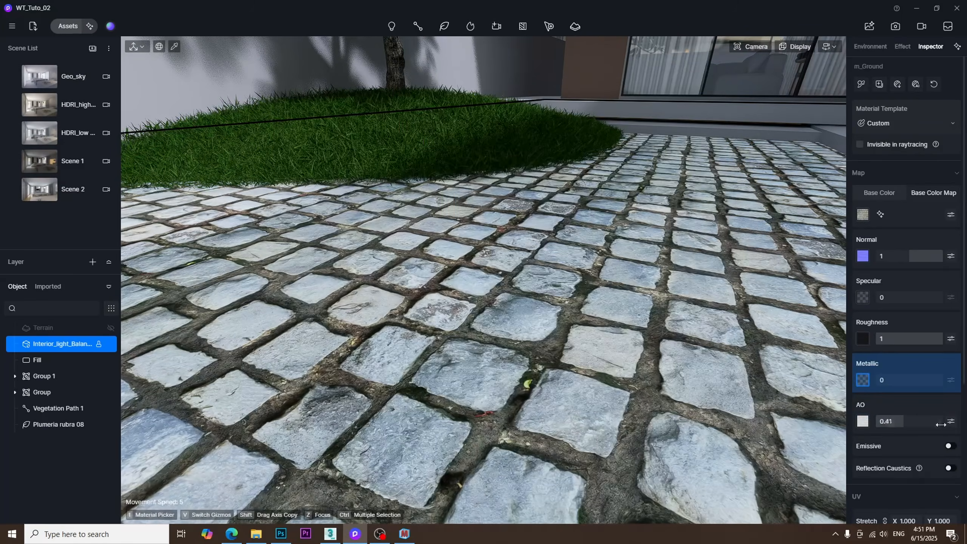
pyautogui.click(913, 123)
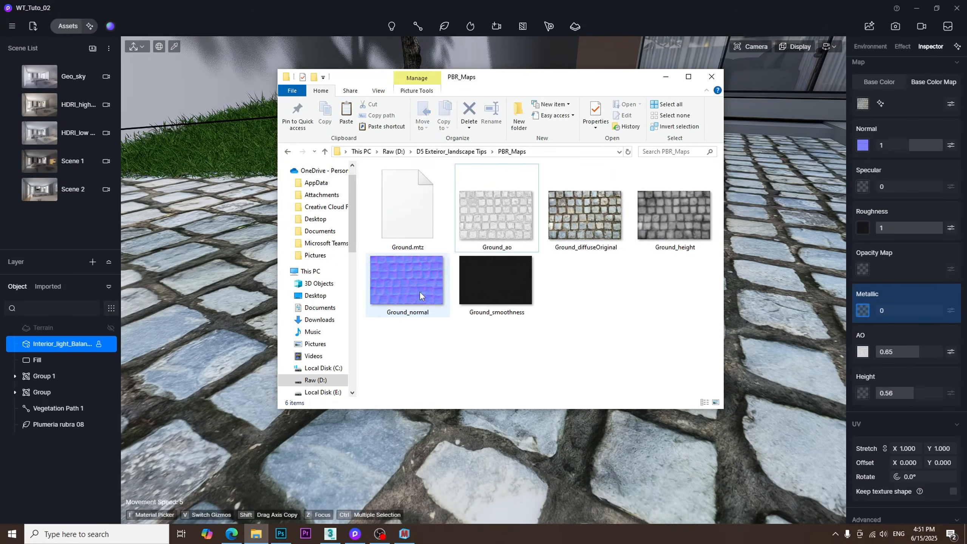
pyautogui.moveTo(691, 216); pyautogui.dragTo(884, 321)
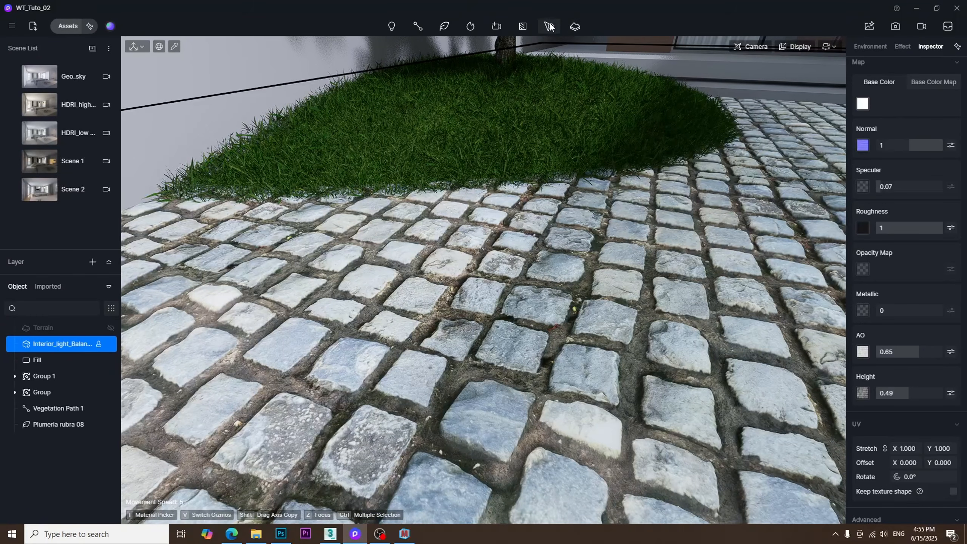
# - Create a scatter area on the cobblestone ground material using the Meadow04 preset from the Lawn Landscape scatter assets
pyautogui.click(550, 27)
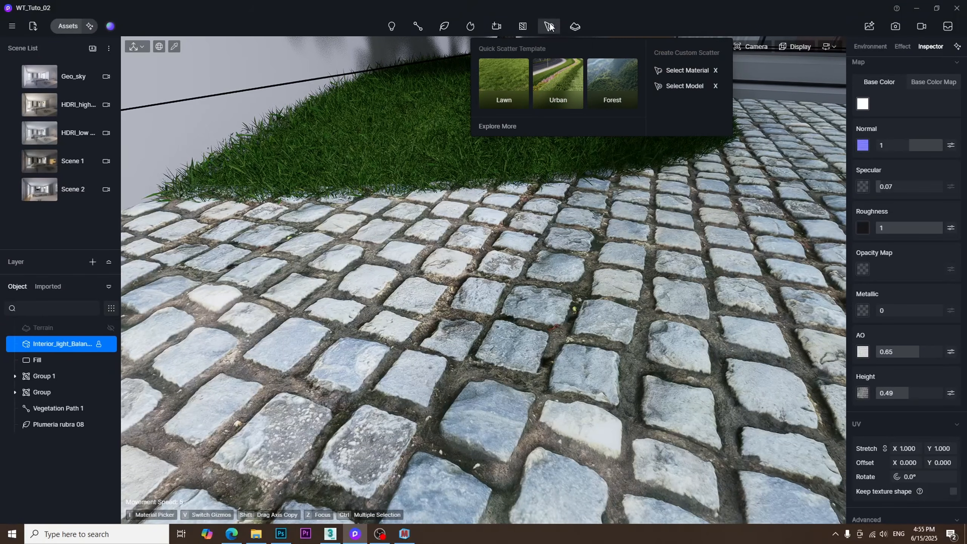
pyautogui.click(513, 68)
pyautogui.scroll(-5, 472, 331)
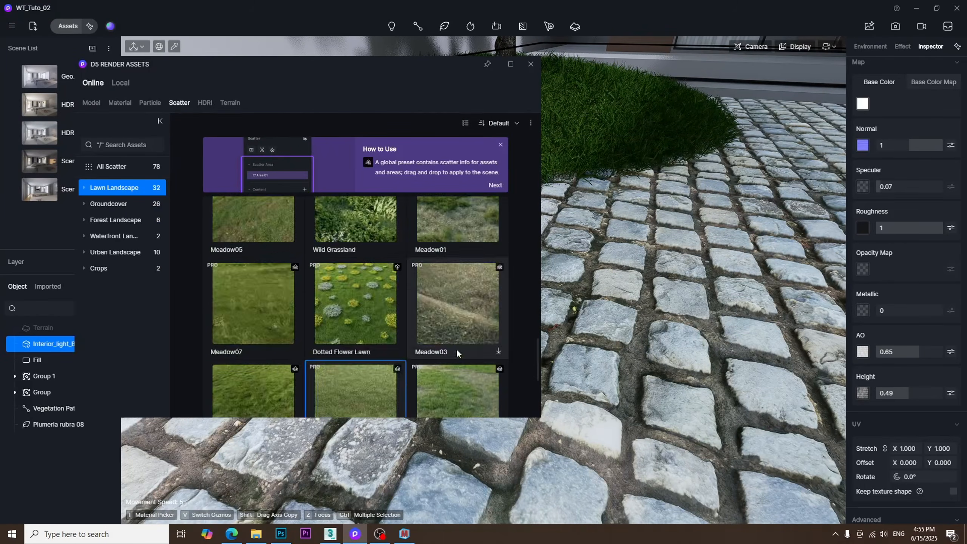
pyautogui.scroll(-3, 456, 350)
pyautogui.moveTo(369, 233); pyautogui.dragTo(595, 296)
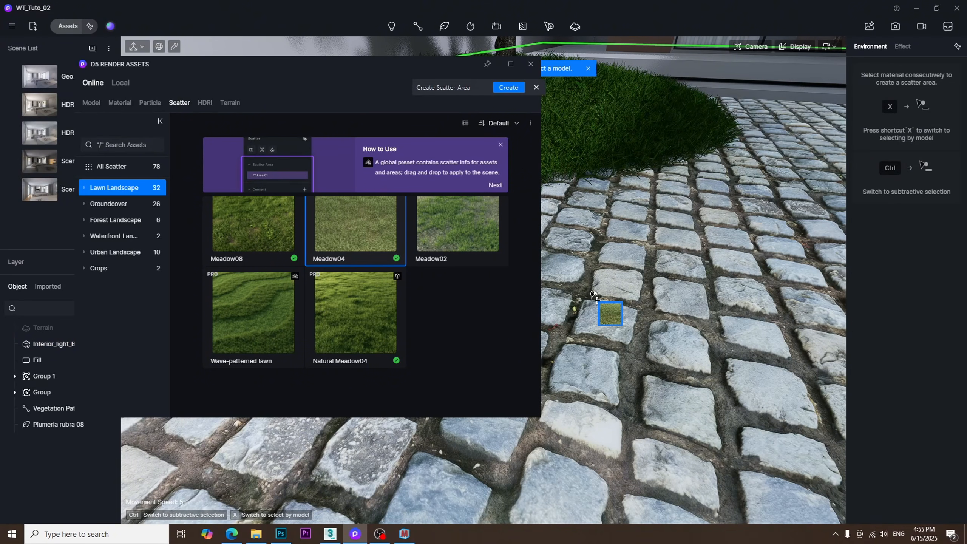
pyautogui.click(509, 87)
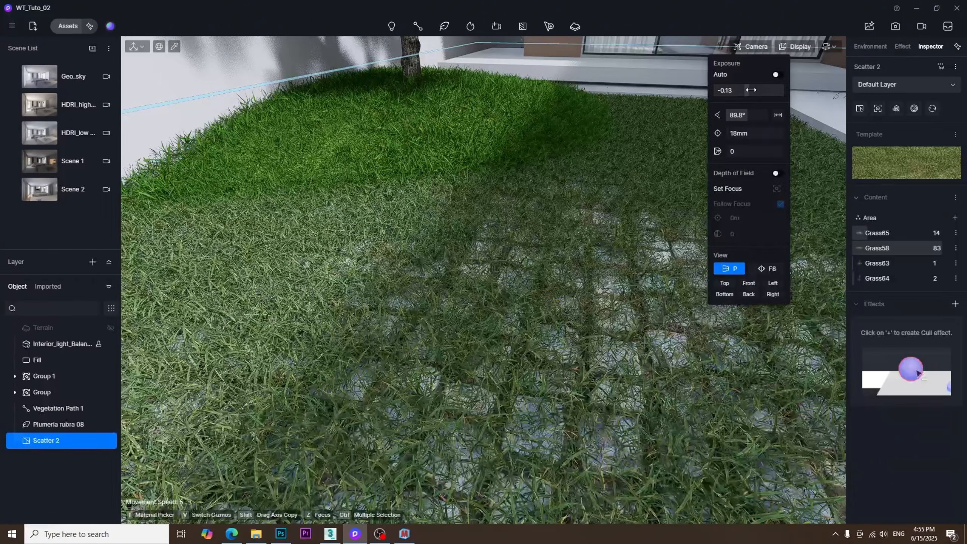
pyautogui.moveTo(483, 280)
pyautogui.mouseDown(button='right')
pyautogui.moveTo(491, 343)
pyautogui.moveTo(483, 324)
pyautogui.moveTo(506, 274)
pyautogui.moveTo(499, 335)
pyautogui.moveTo(475, 320)
pyautogui.moveTo(476, 267)
pyautogui.mouseUp(button='right')
pyautogui.moveTo(514, 362); pyautogui.dragTo(507, 332, button='right')
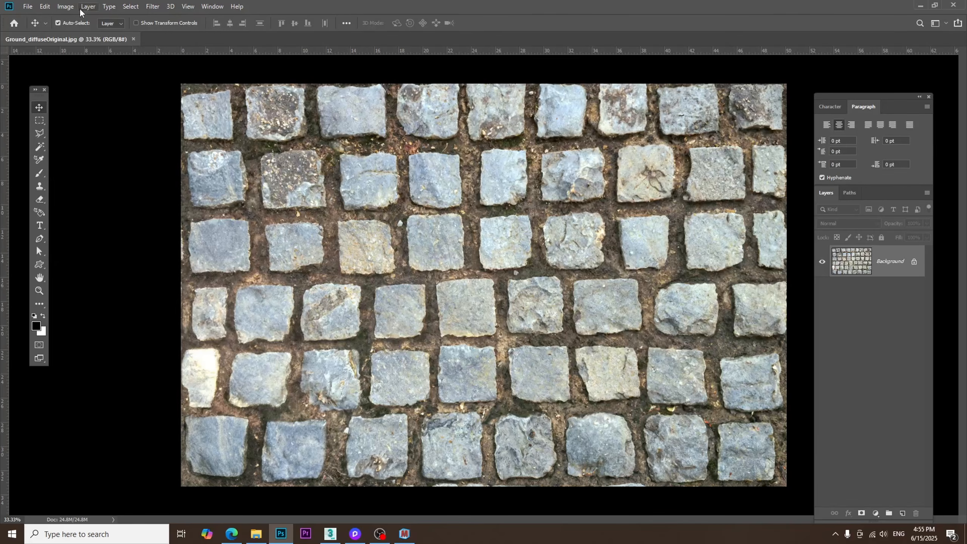
# - In Photoshop, desaturate and invert the Ground_diffuseOriginal image
pyautogui.click(65, 6)
pyautogui.moveTo(80, 33)
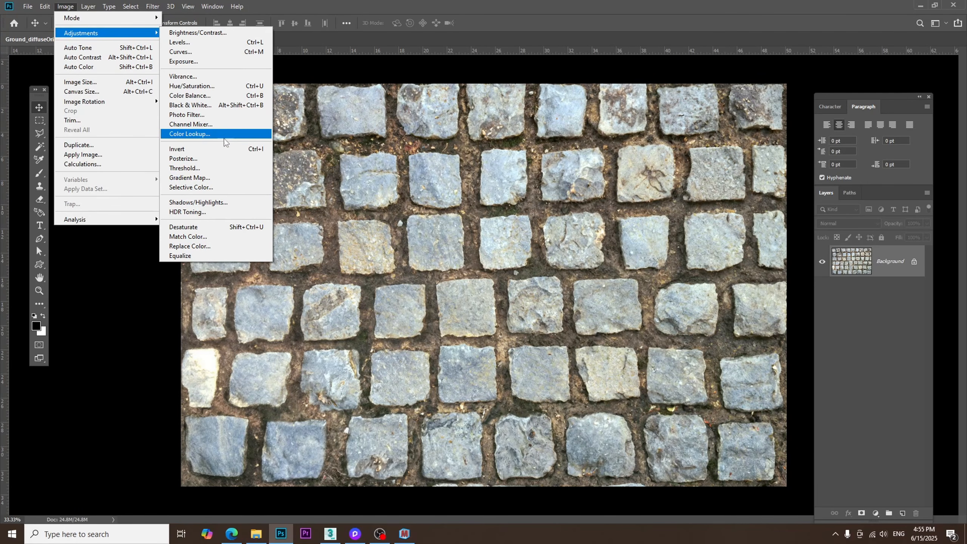
pyautogui.click(198, 227)
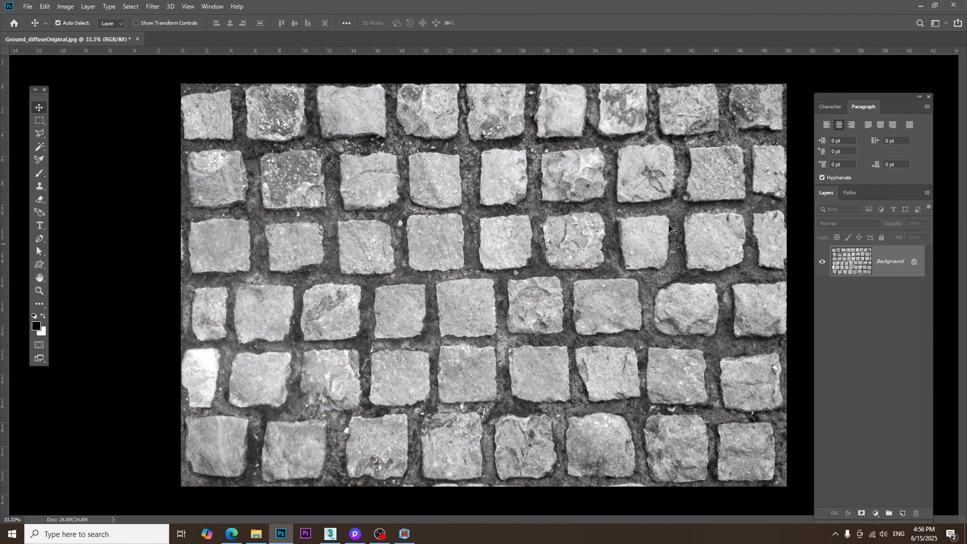
pyautogui.click(65, 6)
pyautogui.moveTo(81, 33)
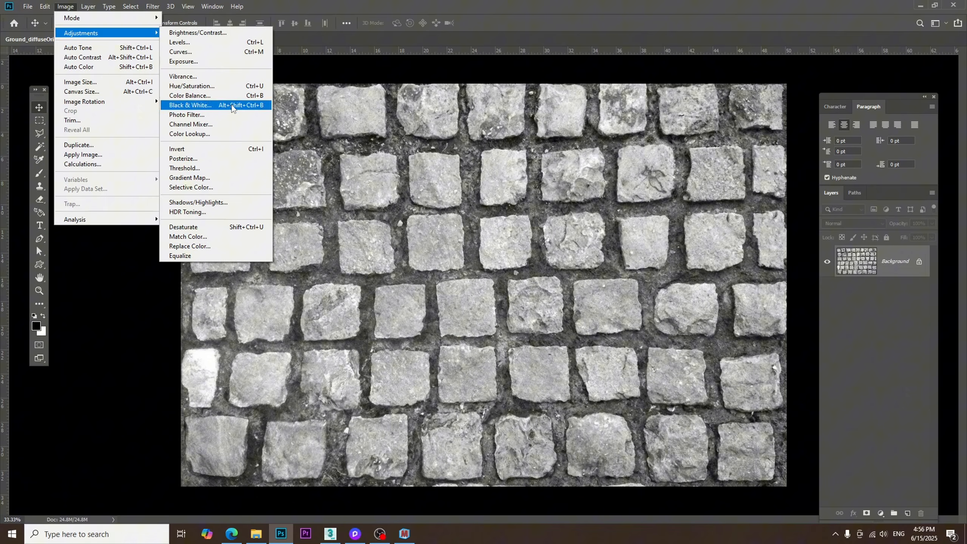
pyautogui.click(223, 150)
# - Apply a Gaussian Blur with a radius of 16.6 pixels to the inverted cobblestone image
pyautogui.click(152, 6)
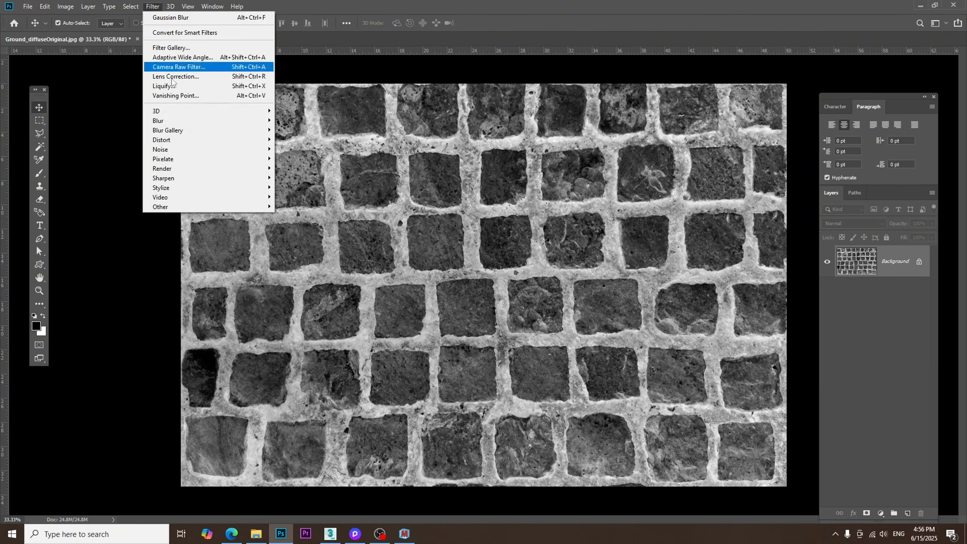
pyautogui.moveTo(163, 120)
pyautogui.click(299, 156)
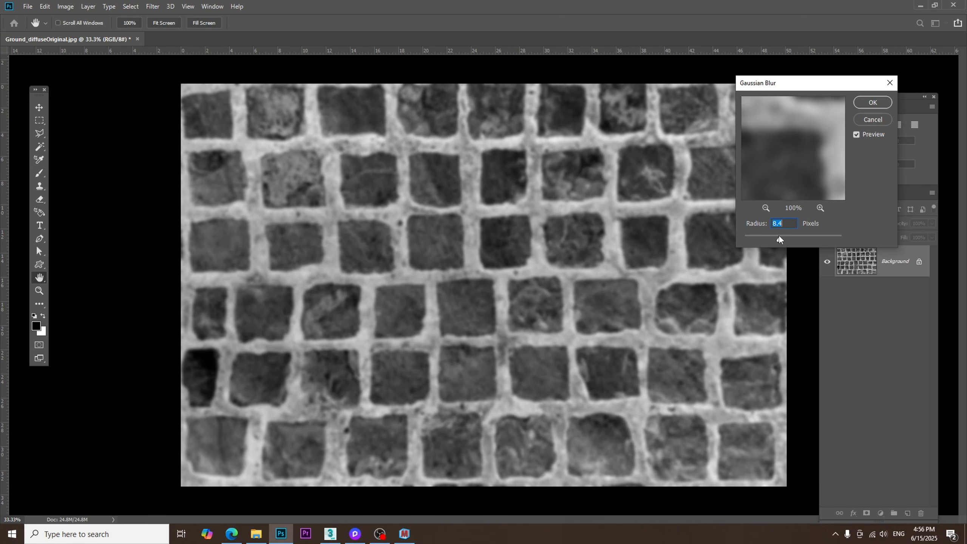
pyautogui.moveTo(778, 239); pyautogui.dragTo(786, 243)
pyautogui.click(872, 103)
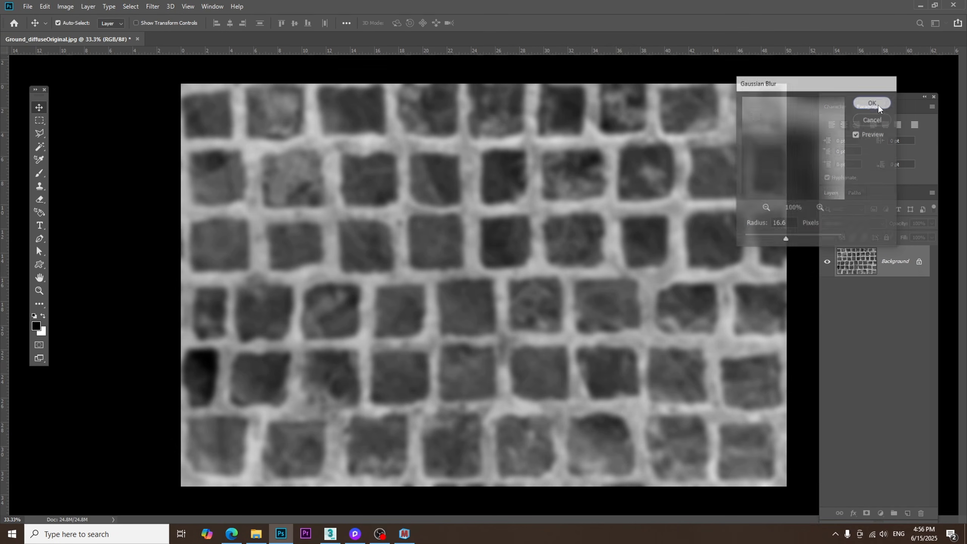
# - With Levels, sample white points on the joints and black points on the stones to make a black-and-white mask
pyautogui.click(65, 6)
pyautogui.moveTo(75, 37)
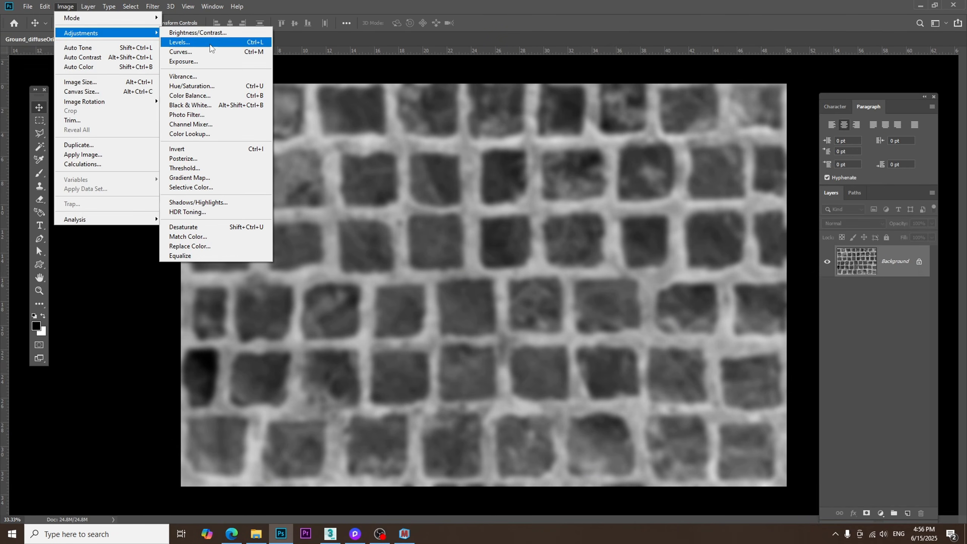
pyautogui.click(211, 42)
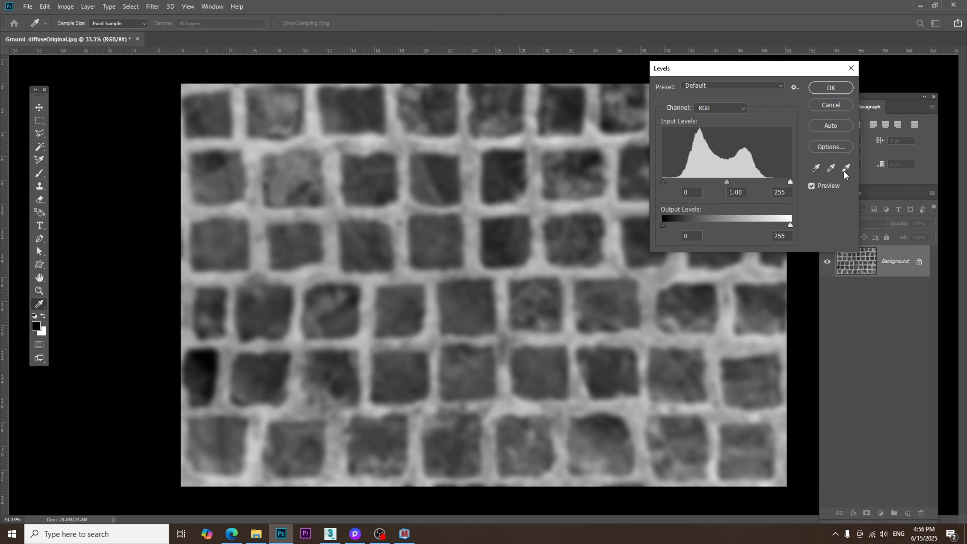
pyautogui.click(454, 148)
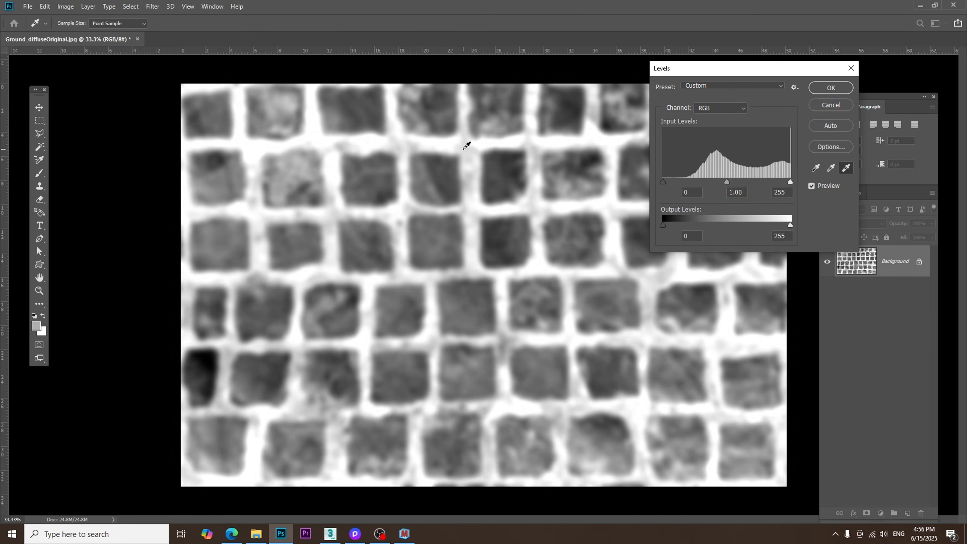
pyautogui.click(471, 172)
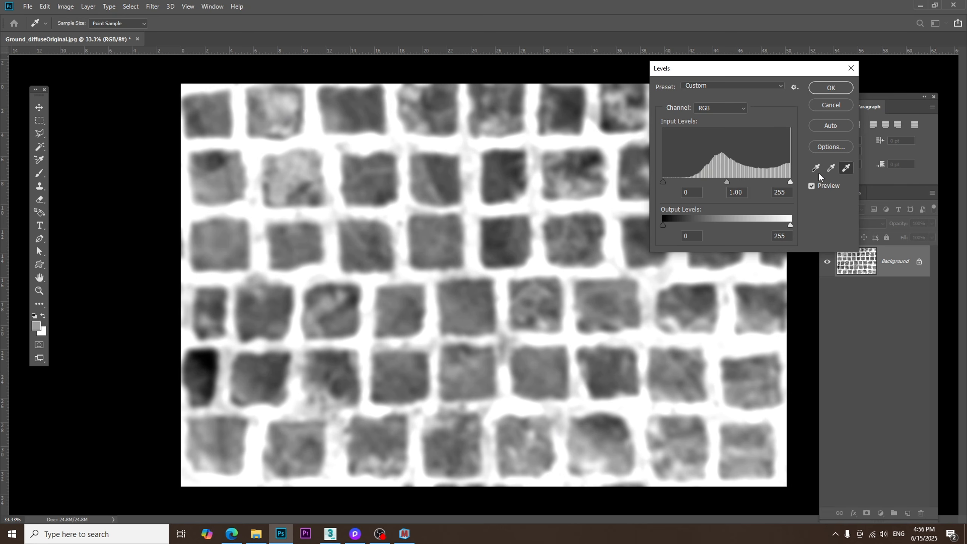
pyautogui.click(446, 170)
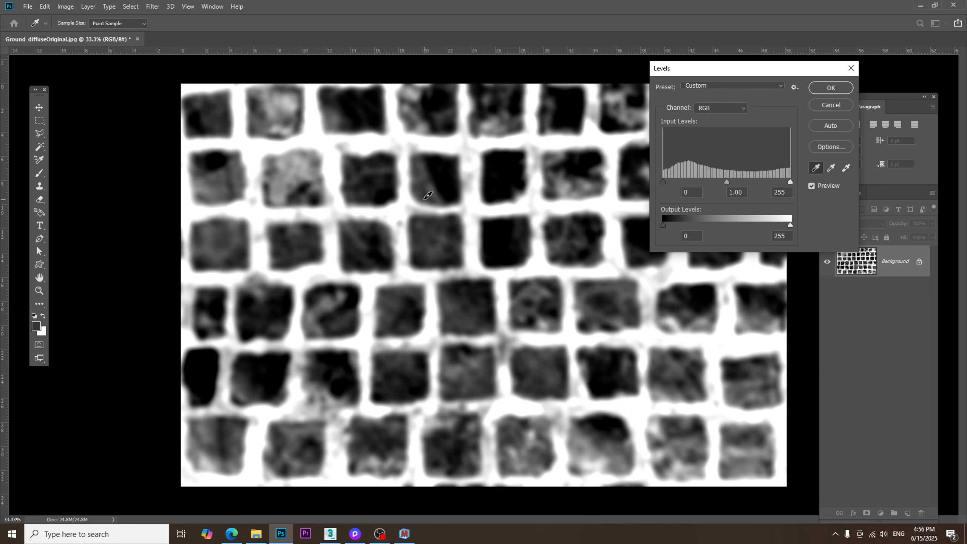
pyautogui.click(424, 200)
pyautogui.click(421, 202)
pyautogui.click(417, 205)
pyautogui.click(414, 207)
pyautogui.moveTo(744, 69); pyautogui.dragTo(593, 136)
pyautogui.press('Return')
# - Save the mask as a JPEG named "Distribution Map" in the PBR_Maps folder
pyautogui.click(28, 6)
pyautogui.click(42, 118)
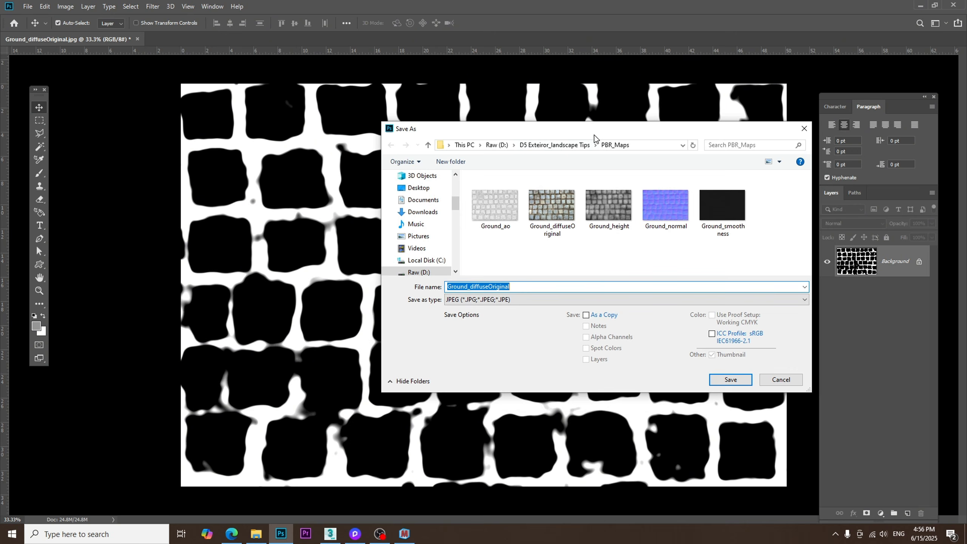
pyautogui.write('Distribution Map')
pyautogui.press('Return')
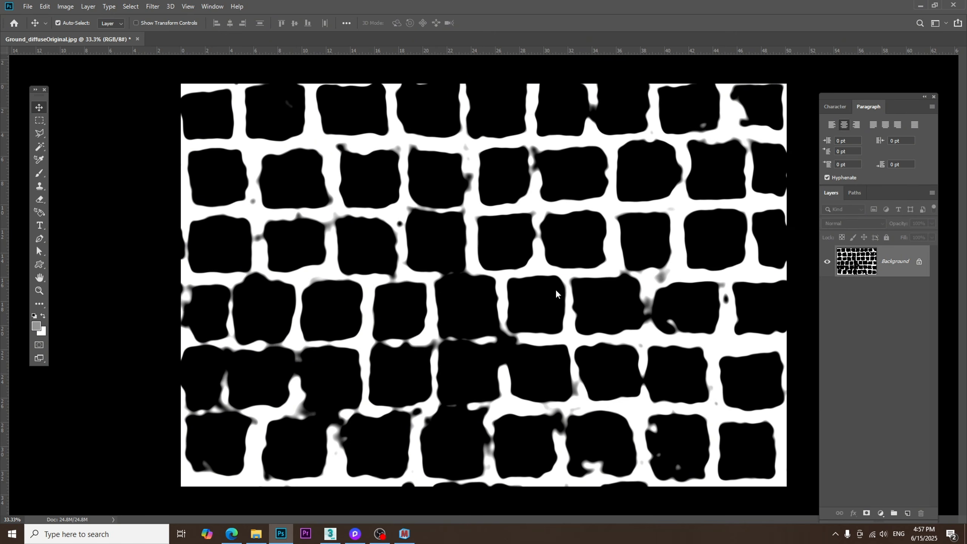
pyautogui.press('Return')
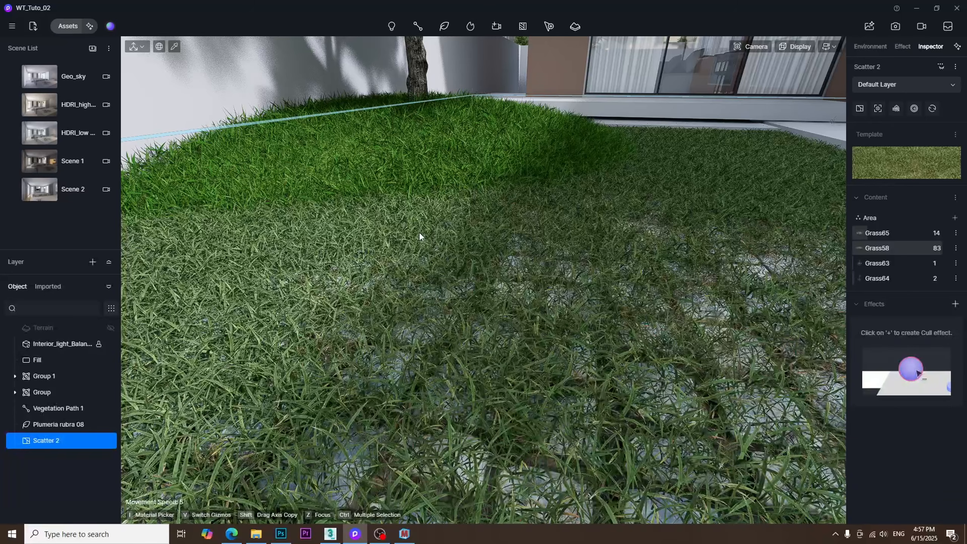
# - In D5 Render, load the distribution map as the grass scatter area's custom distribution image and inspect the resulting grass from above
pyautogui.click(420, 233)
pyautogui.moveTo(582, 328); pyautogui.dragTo(522, 479, button='right')
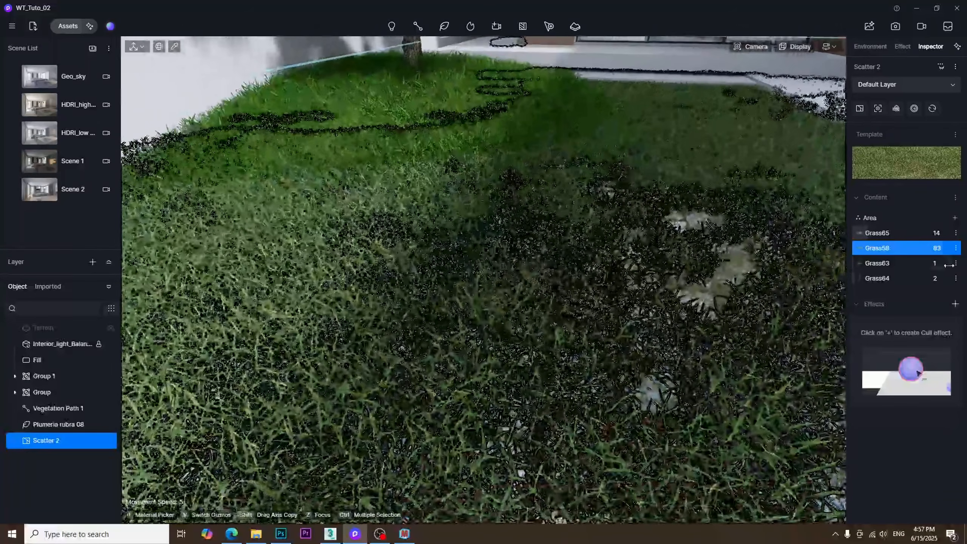
pyautogui.click(879, 217)
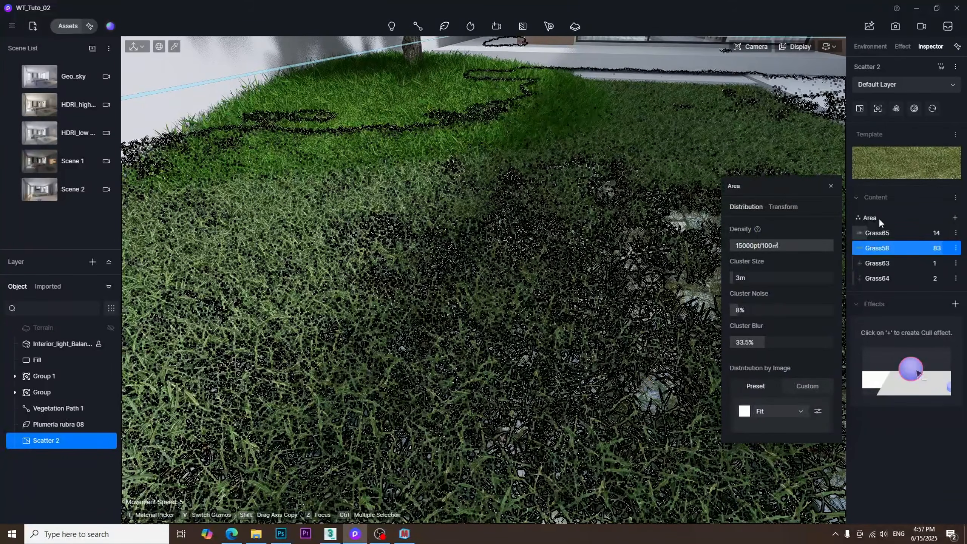
pyautogui.click(807, 386)
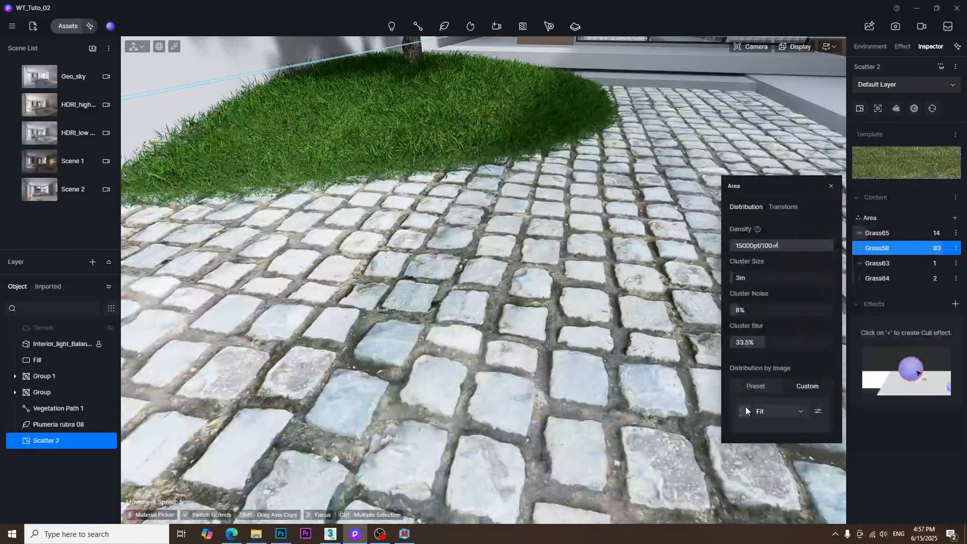
pyautogui.click(743, 410)
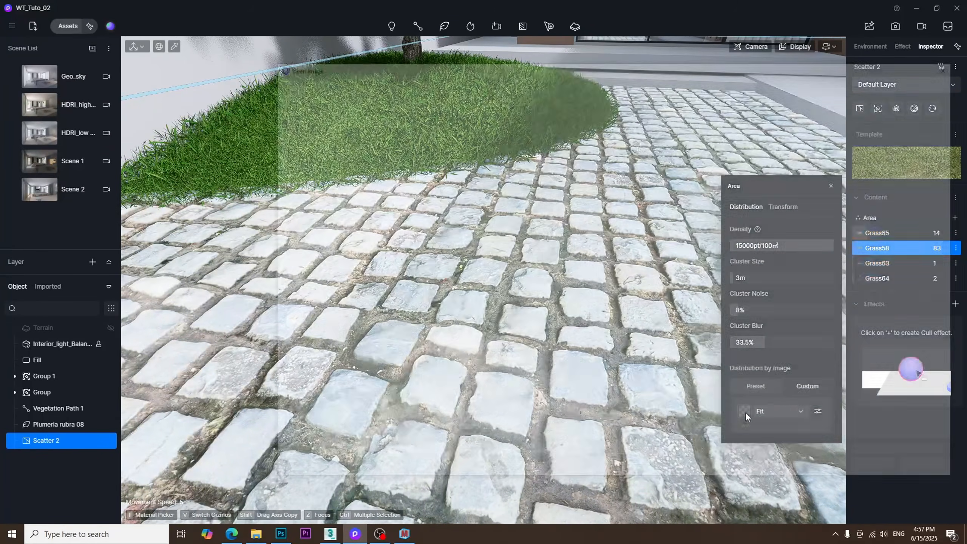
pyautogui.doubleClick(343, 160)
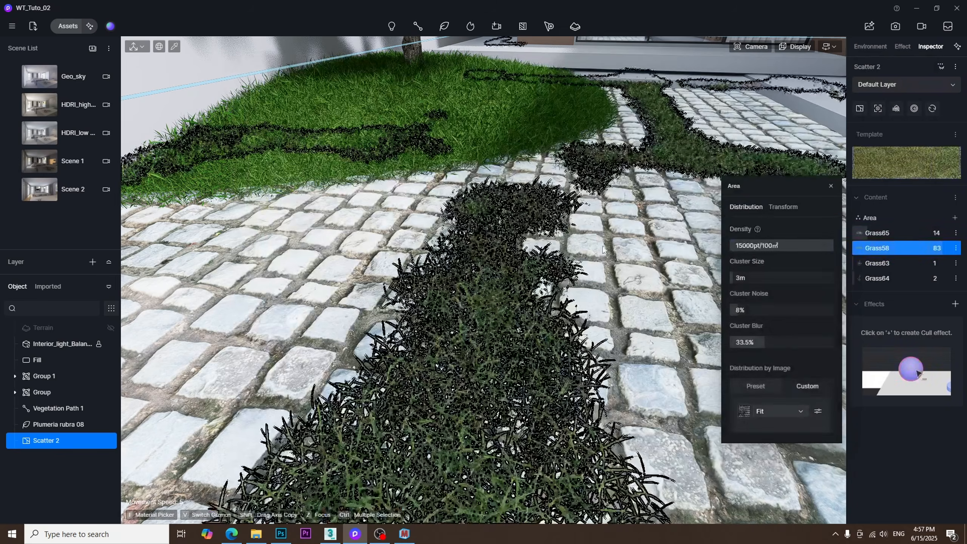
pyautogui.scroll(3, 580, 293)
pyautogui.press('Escape')
pyautogui.scroll(-5, 545, 295)
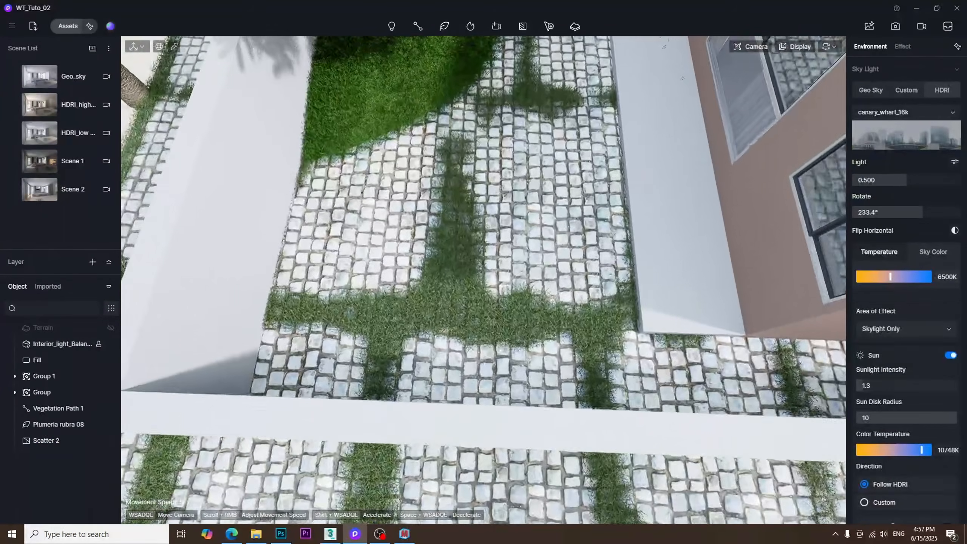
# - Select the grass scatter on the cobblestones and set its custom distribution image to UV mapping
pyautogui.moveTo(463, 263); pyautogui.dragTo(545, 295, button='right')
pyautogui.scroll(3, 545, 299)
pyautogui.click(447, 277)
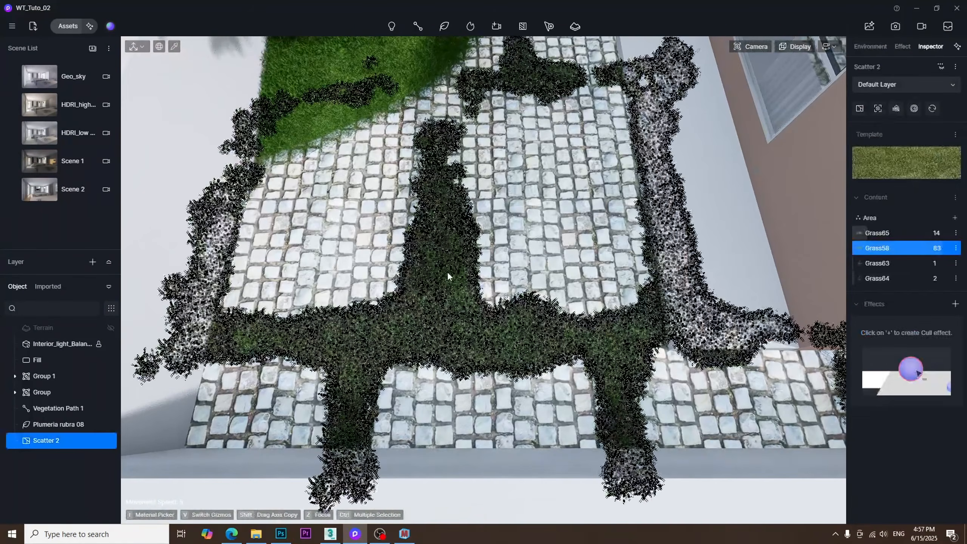
pyautogui.click(893, 250)
pyautogui.click(801, 411)
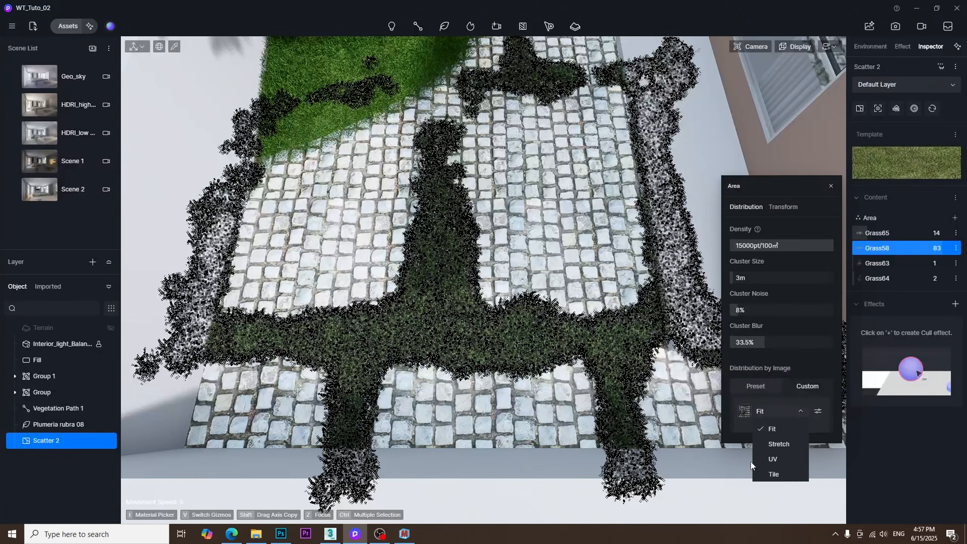
pyautogui.click(773, 459)
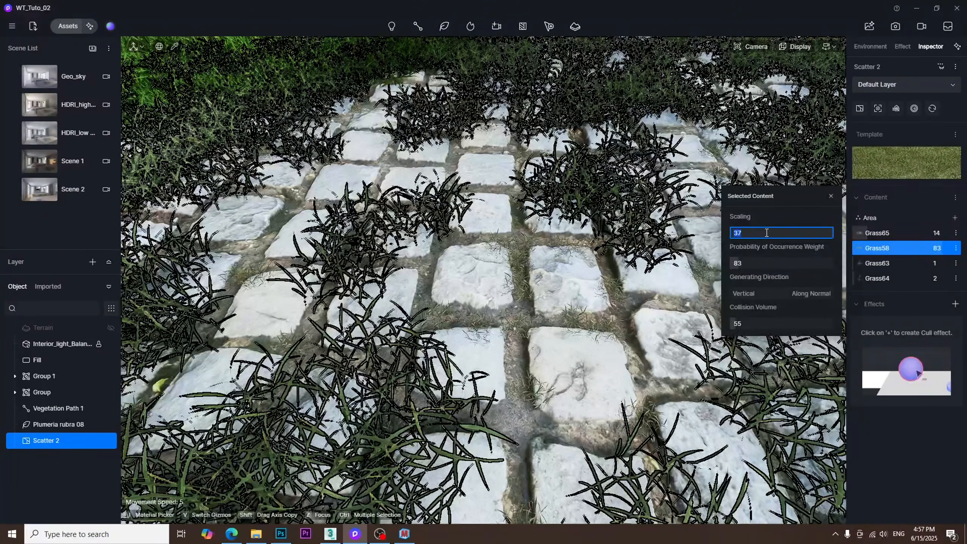
# - Set Grass58's scaling to 15 and the area's density to 80000 pt/100㎡, cluster size to 2.92 m, noise to 0.7% and blur to 15.1%
pyautogui.press('Return')
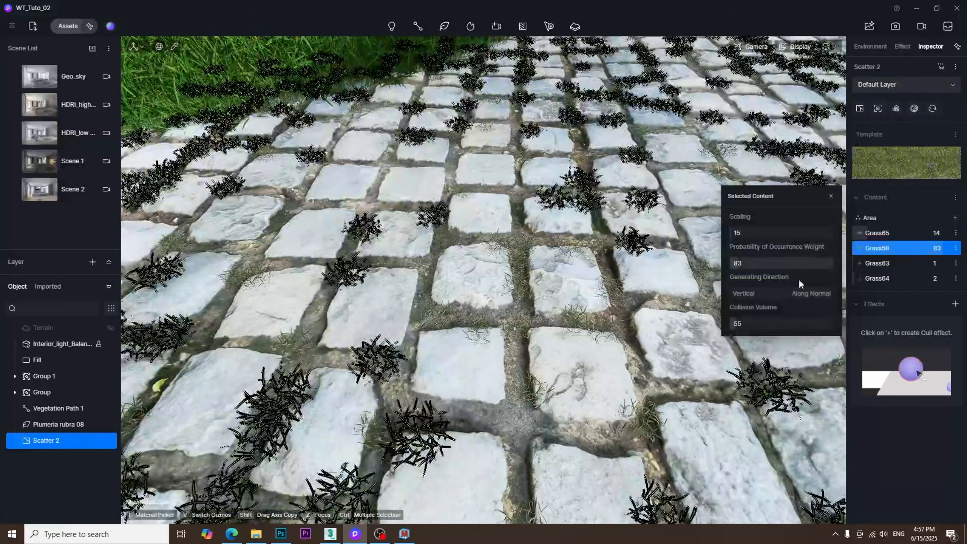
pyautogui.click(878, 218)
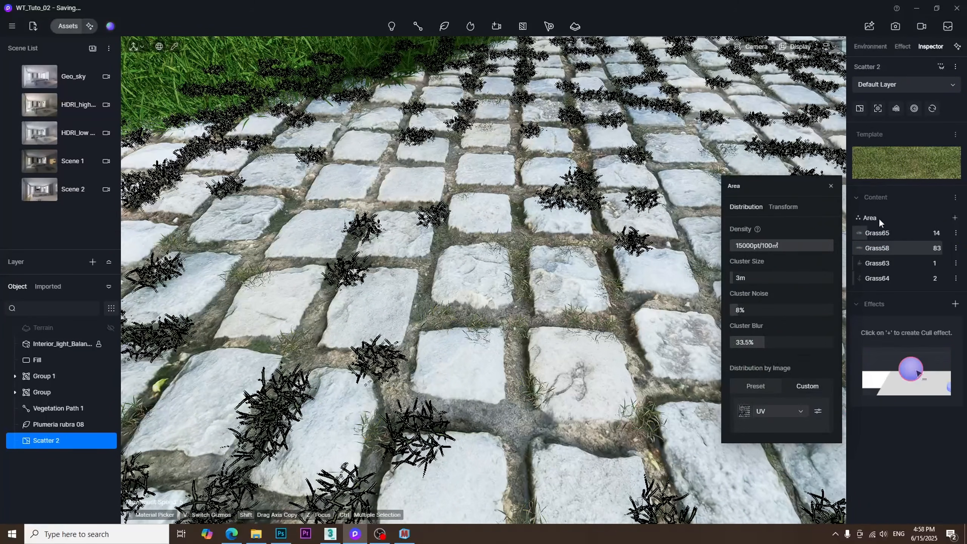
pyautogui.click(749, 246)
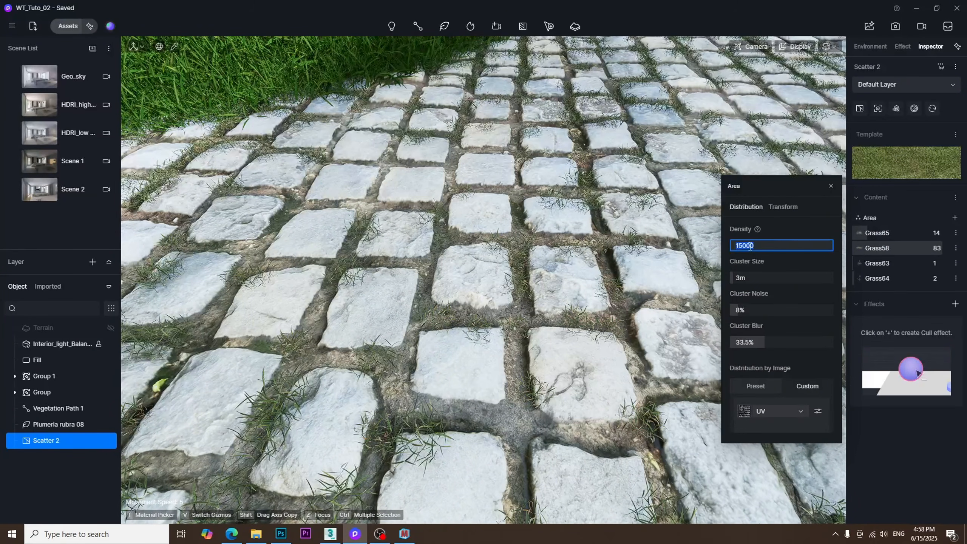
pyautogui.write('60000')
pyautogui.press('Return')
pyautogui.click(740, 246)
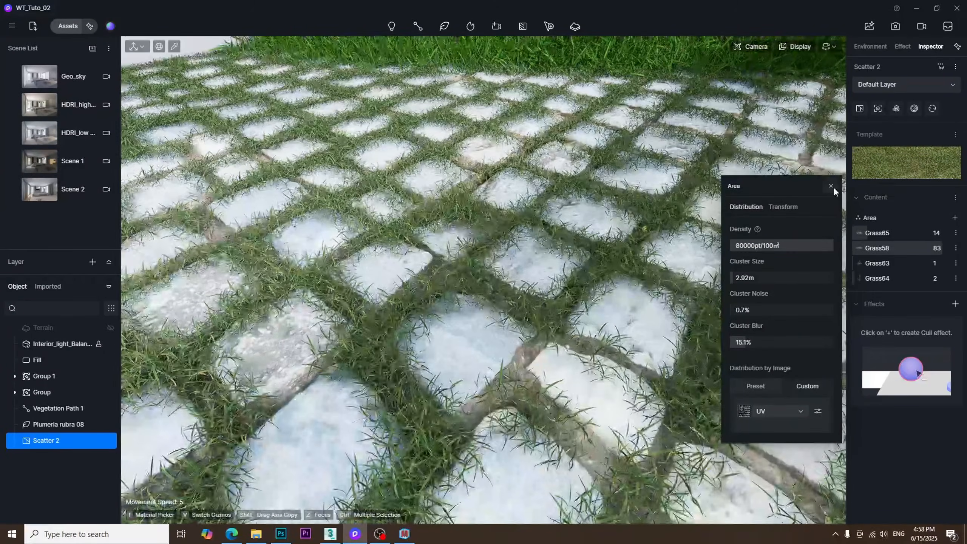
pyautogui.click(830, 186)
# - Darken the cobblestone material slightly, checking the stones up close
pyautogui.moveTo(696, 376); pyautogui.dragTo(568, 379, button='right')
pyautogui.scroll(4, 544, 369)
pyautogui.click(544, 369)
pyautogui.click(568, 379)
pyautogui.click(863, 102)
pyautogui.moveTo(941, 225); pyautogui.dragTo(916, 225)
pyautogui.press('Escape')
pyautogui.moveTo(610, 324); pyautogui.dragTo(571, 323, button='right')
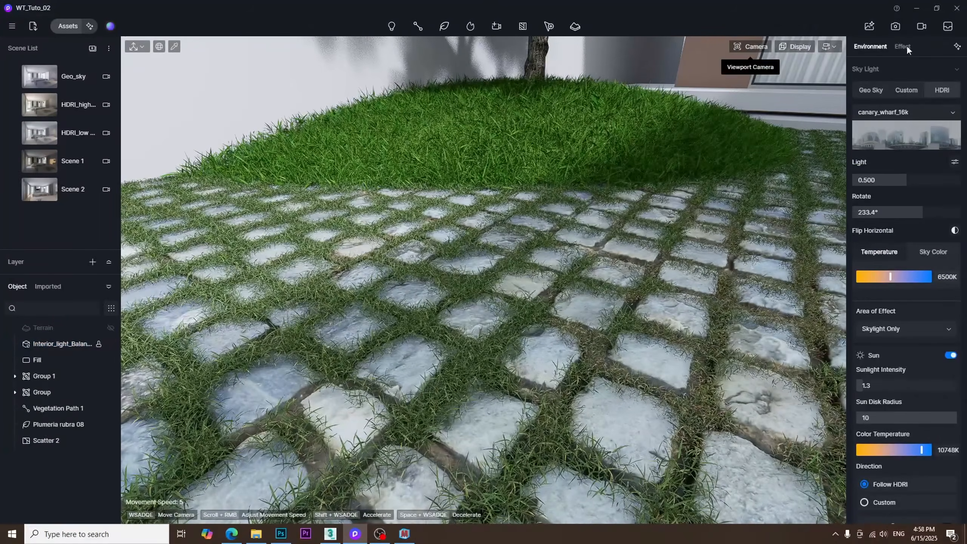
# - Turn off the sun and enable precipitation with strength 0.25, puddle 0.43, puddle scale 1.59 and offset X 3.55, Y 6.44
pyautogui.click(950, 355)
pyautogui.click(949, 451)
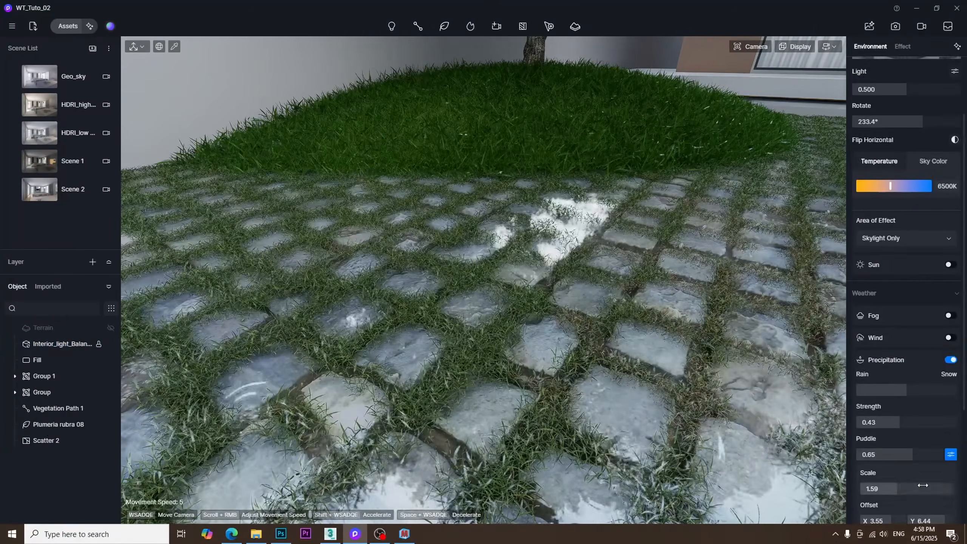
pyautogui.scroll(-5, 906, 381)
pyautogui.moveTo(571, 324); pyautogui.dragTo(593, 303, button='right')
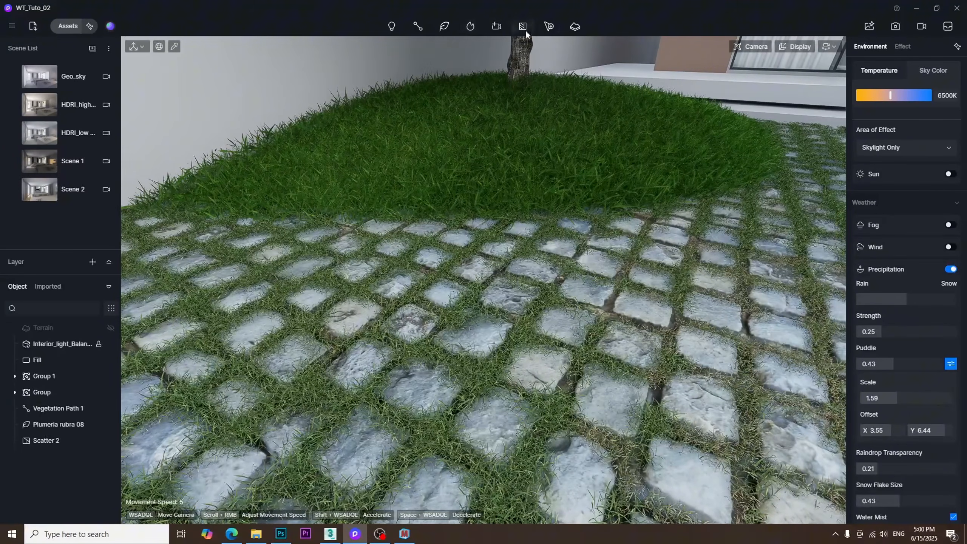
# - Create a custom scatter area from the cobblestone ground material
pyautogui.click(548, 26)
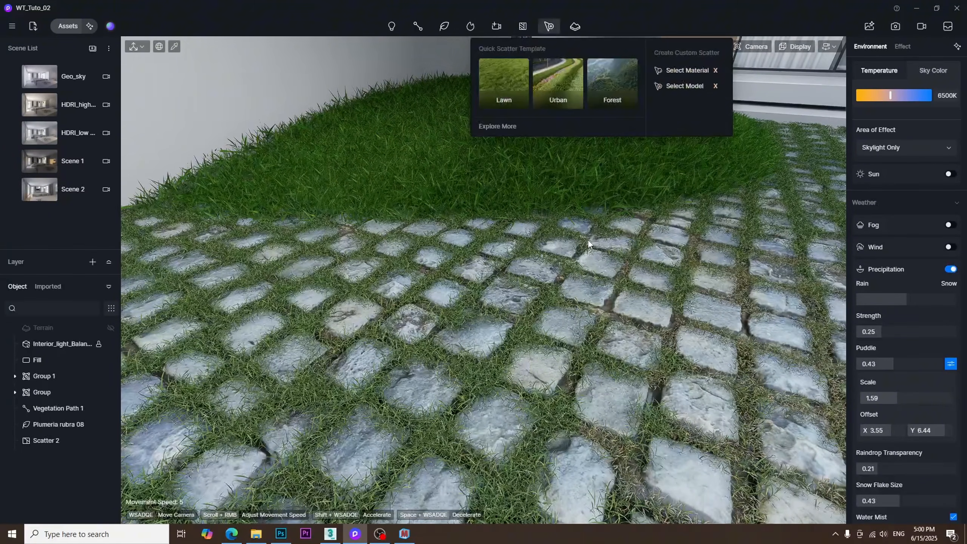
pyautogui.click(689, 70)
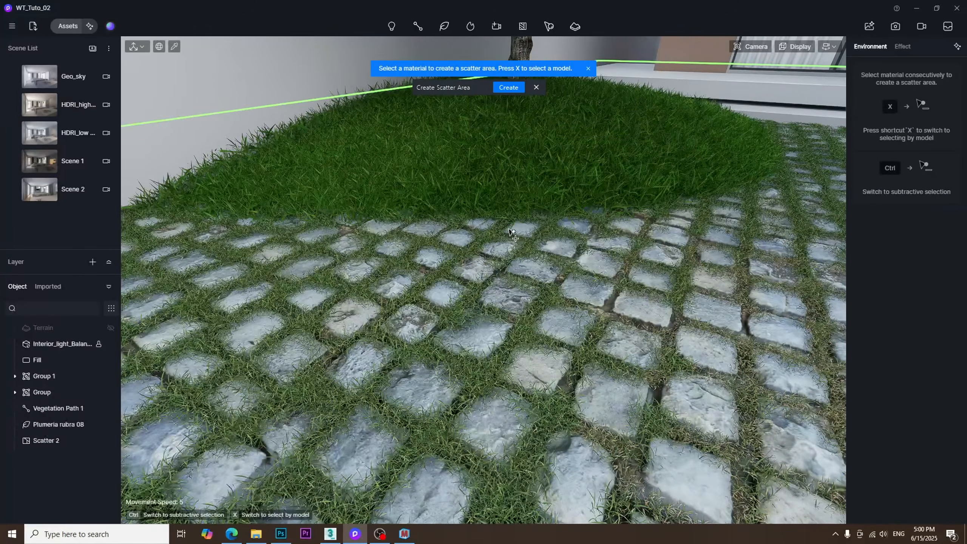
pyautogui.click(669, 337)
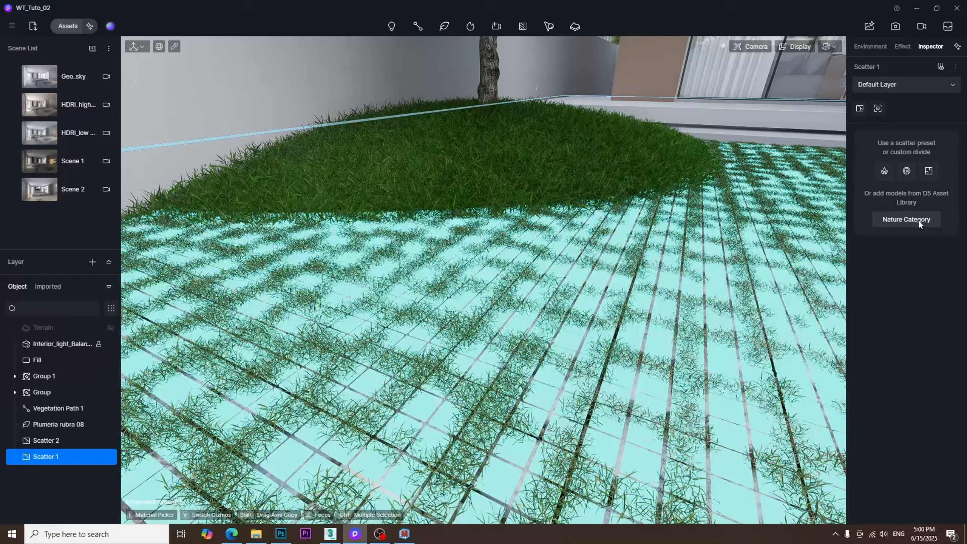
# - Add the Foliage 01 and Foliage 02 models from the Fallen Leaves category to the new scatter
pyautogui.click(918, 219)
pyautogui.click(918, 219)
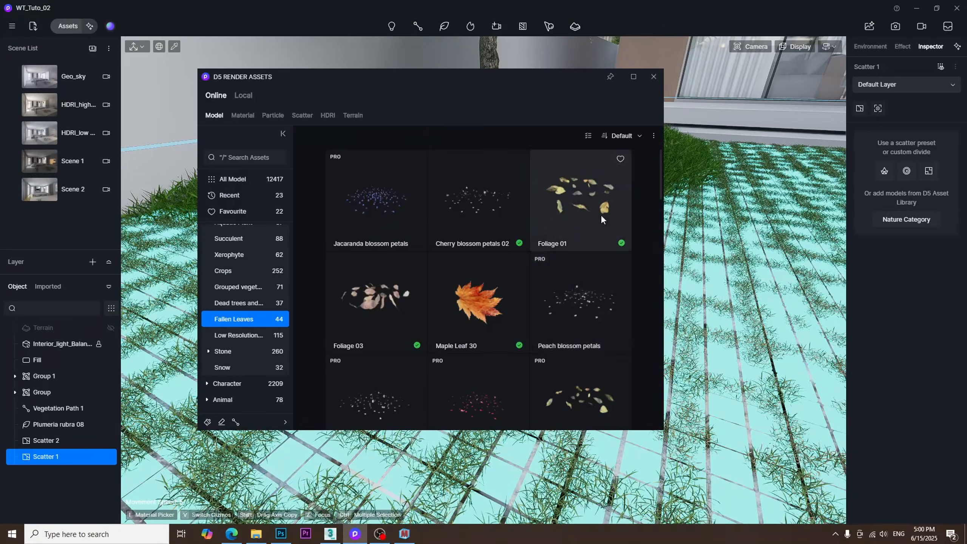
pyautogui.click(597, 206)
pyautogui.scroll(-2, 554, 313)
pyautogui.click(602, 325)
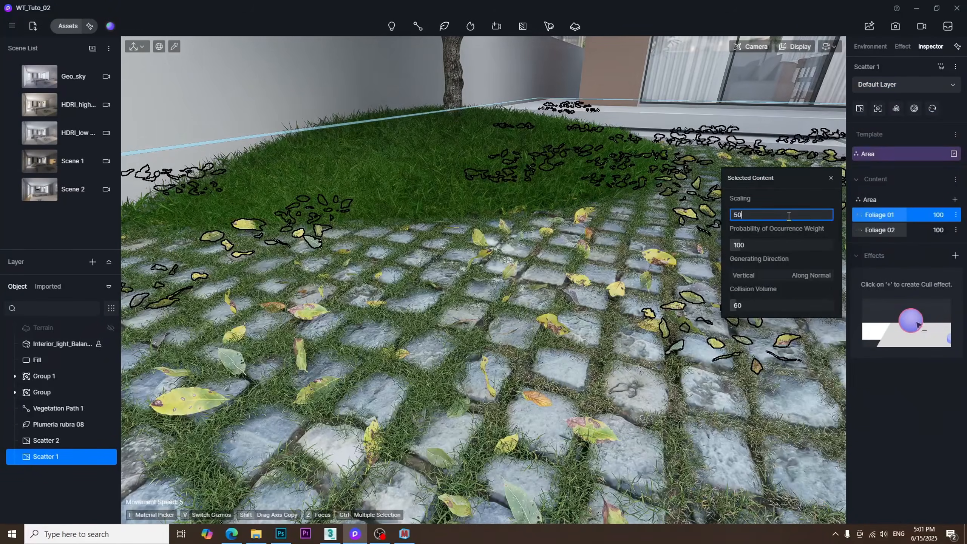
# - Set the scaling of both Foliage 01 and Foliage 02 to 50
pyautogui.press('Return')
pyautogui.click(879, 230)
pyautogui.click(748, 215)
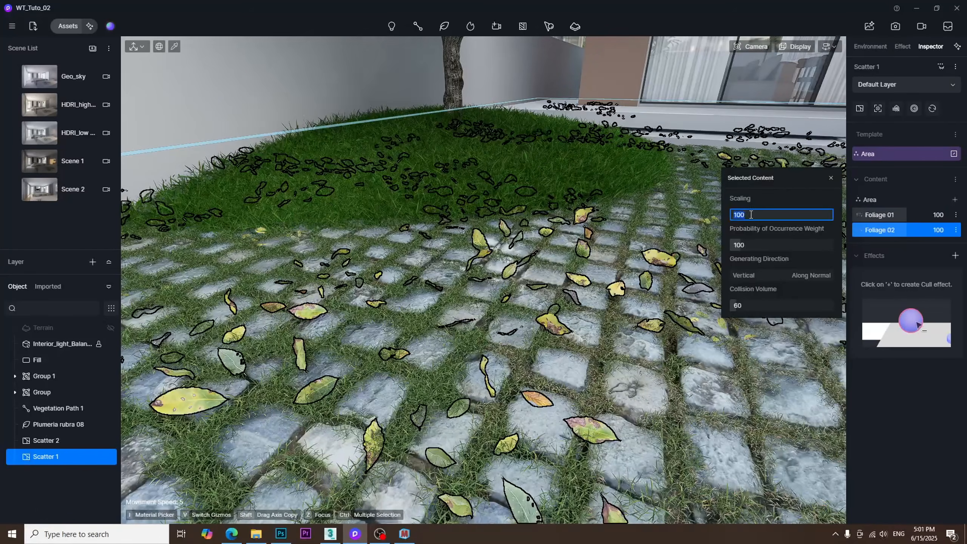
pyautogui.write('50')
pyautogui.press('Return')
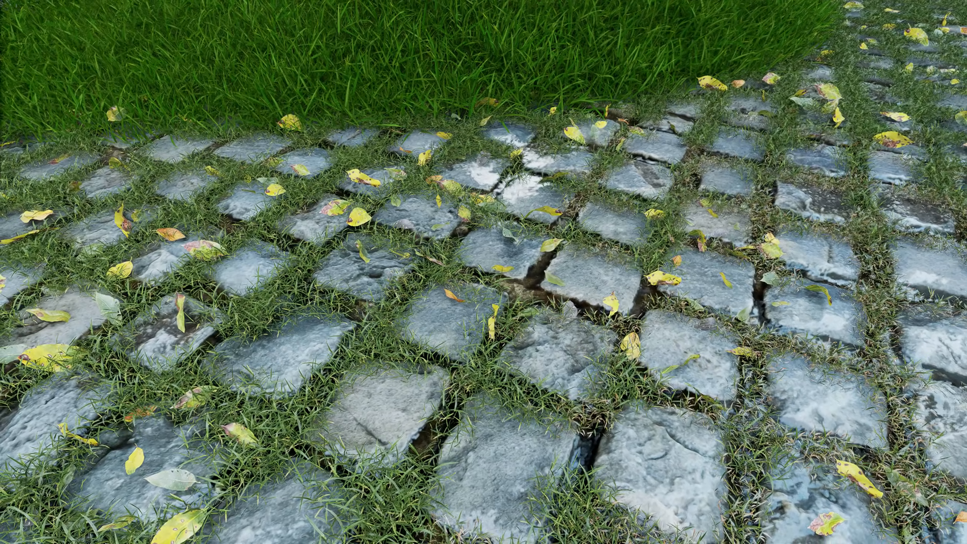